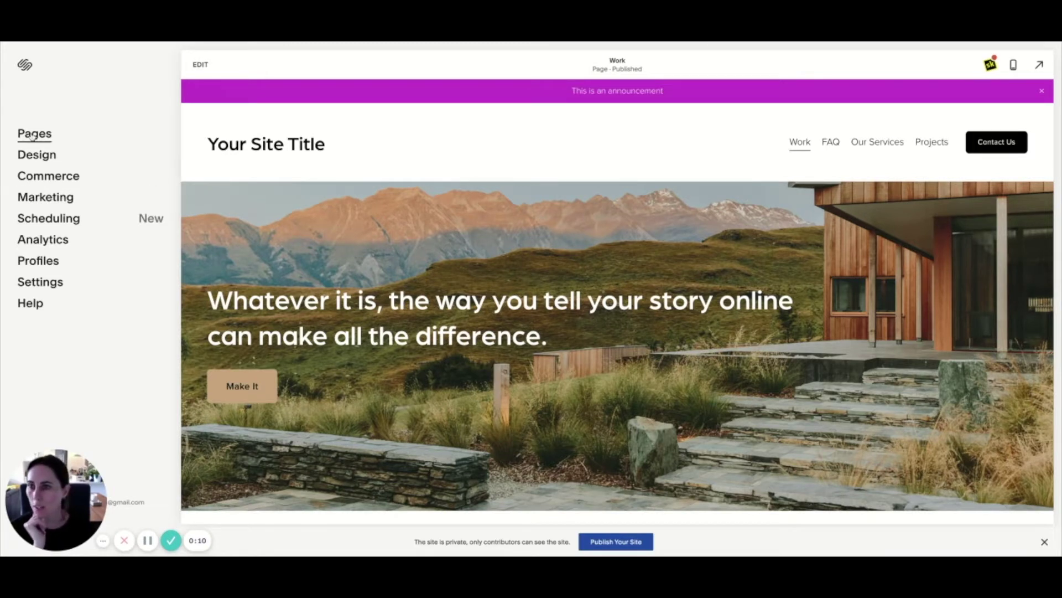
- Open Page Settings for the FAQ page from the Pages list
click(84, 138)
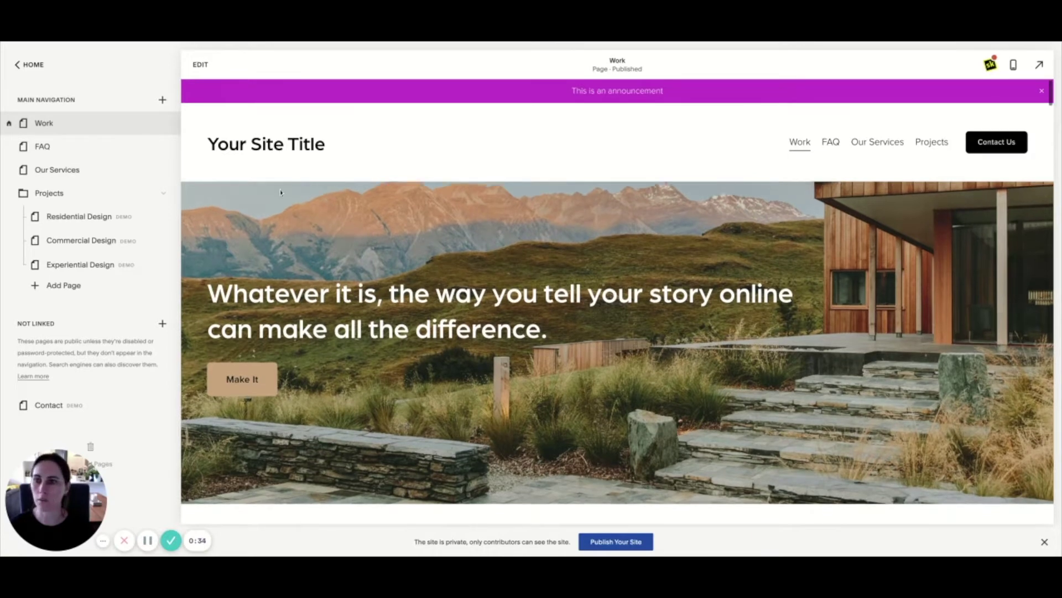
click(163, 147)
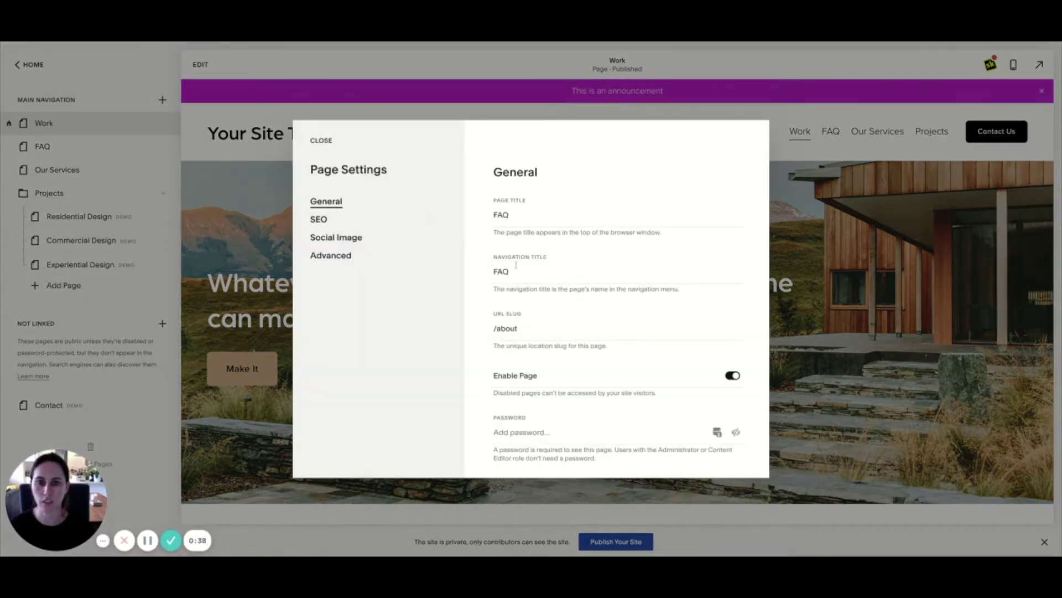
- Paste the jQuery accordion script into the FAQ page's Page Header Code Injection
click(345, 260)
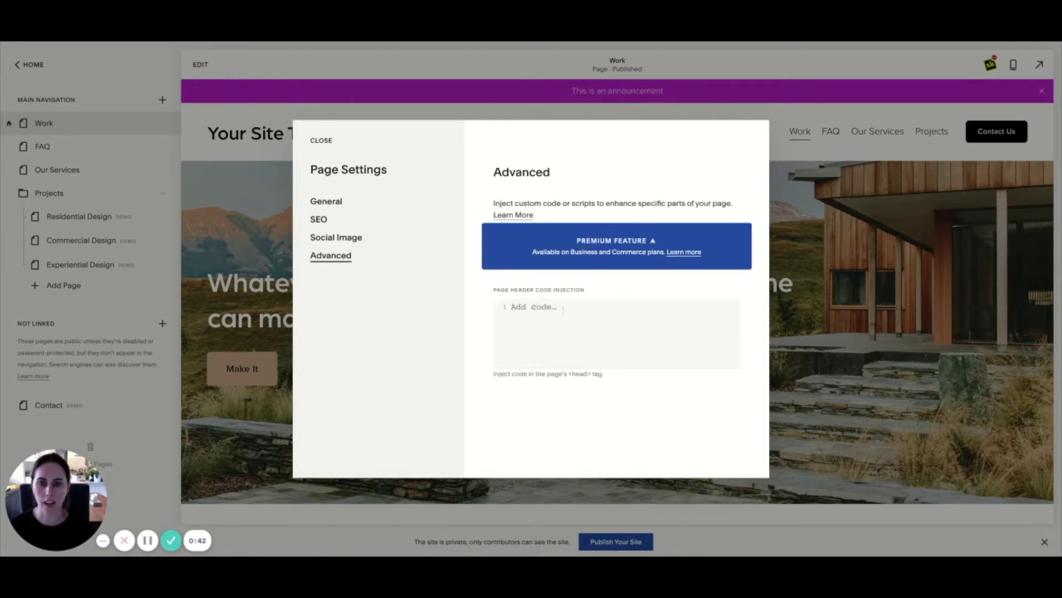
click(563, 311)
text(<script type="text/javascript" src="//ajax.googleapis.com/ajax/libs/jquery/1/jquery.min.js"></script> <script>    $(document).ready(function(){     $('.markdown-block .sqs-block-content h3').css('cursor','pointer');     $(".markdown-block .sqs-block-content h3").nextUntil("h3").slideToggle();     $(".markdown-block .sqs-block-content h3").click(function(){$(this).nextUntil("h3").slideToggle();});     });    </script>)
key(Return)
key(Return)
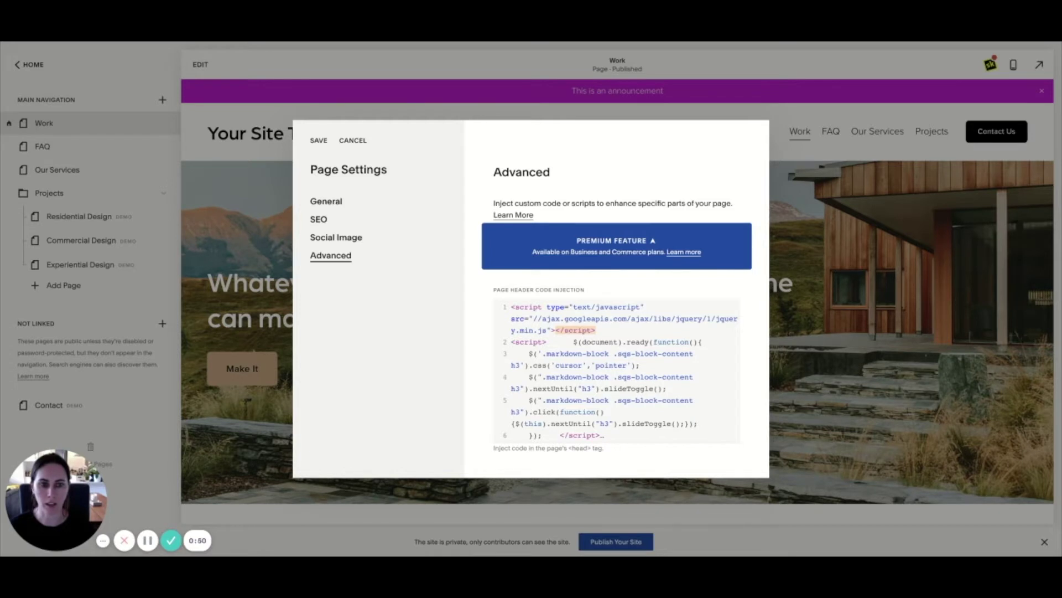
- Paste the FAQ accordion and arrow CSS below the script and save
click(619, 437)
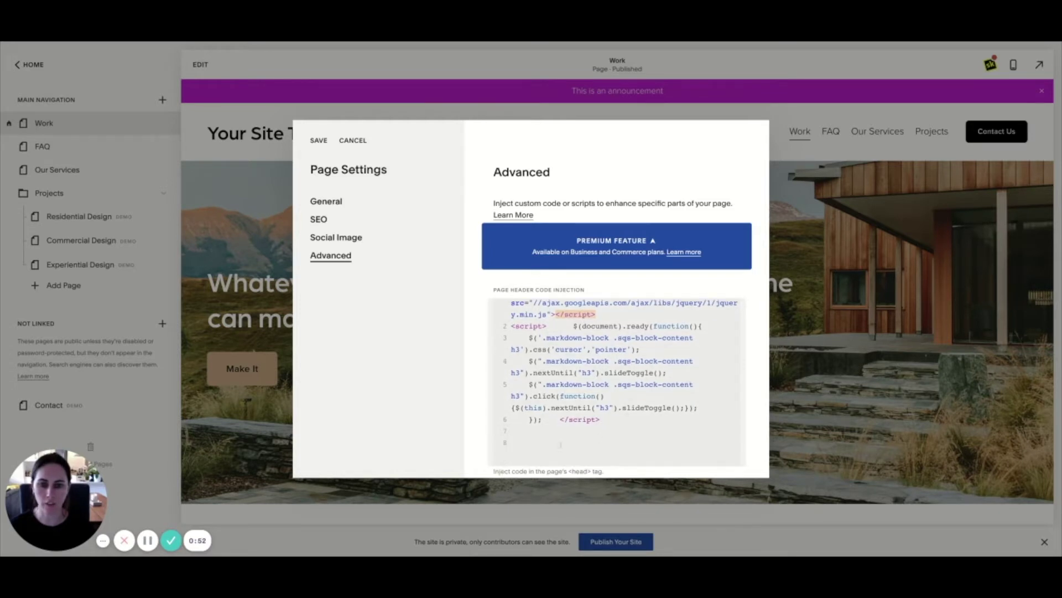
scroll(619, 446, down, 1)
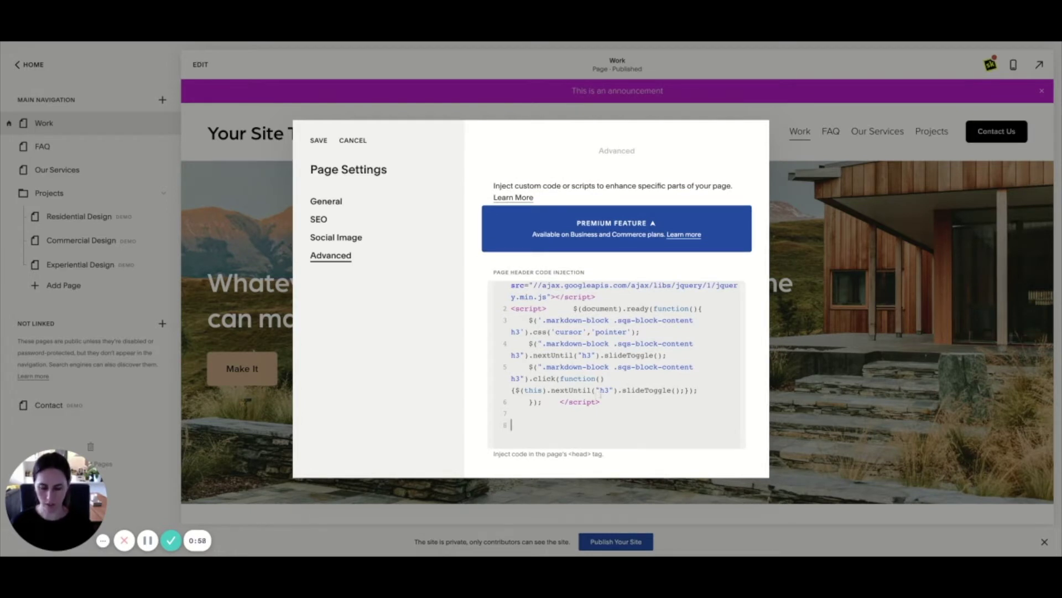
key(ctrl+v)
scroll(587, 355, up, 3)
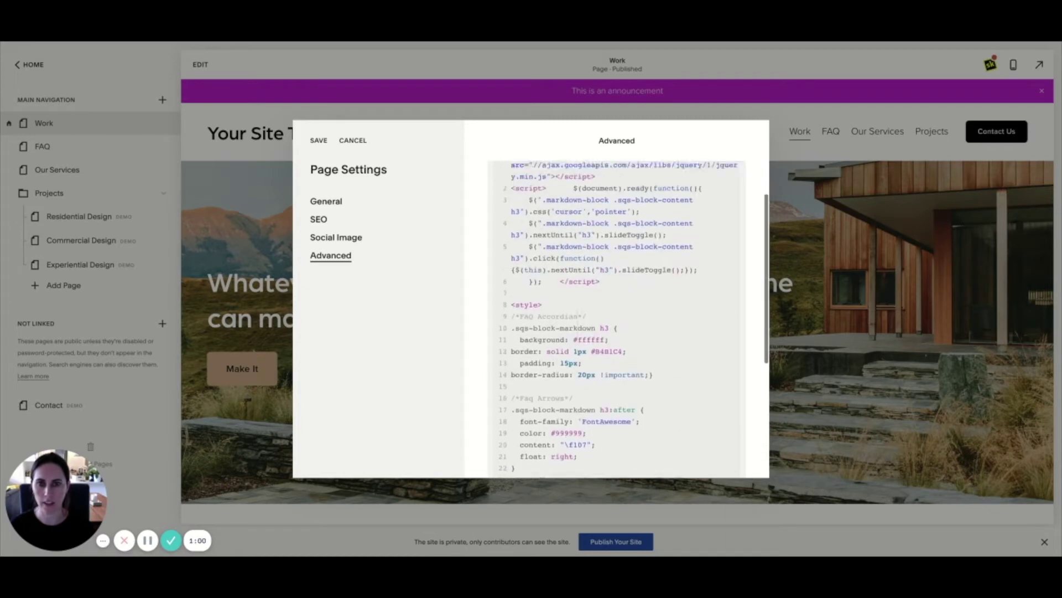
scroll(617, 315, up, 3)
click(319, 140)
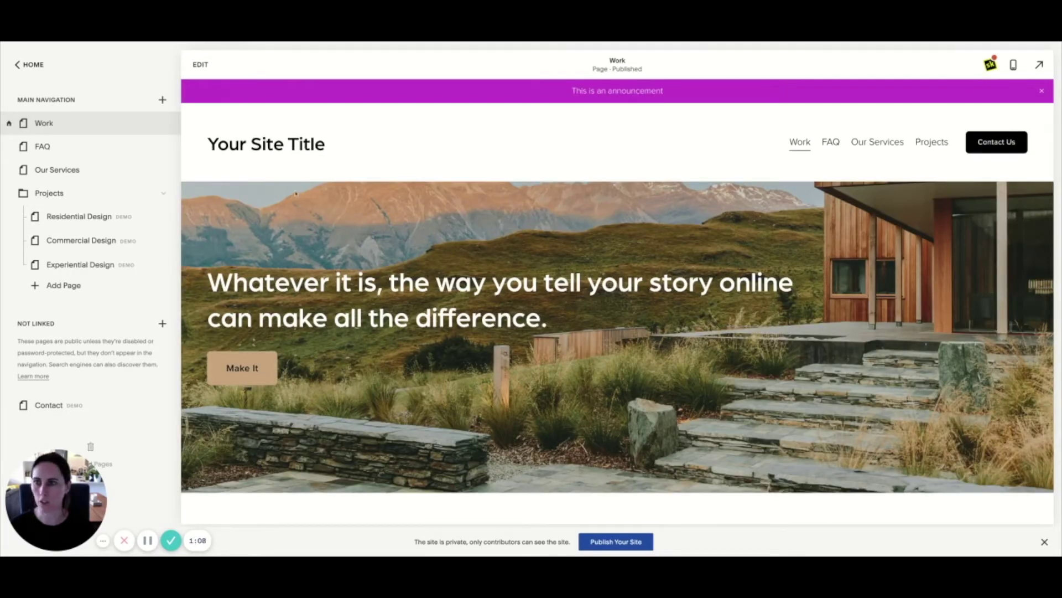
- Put the FAQ page into edit mode and bring up the content-block picker above its text
click(109, 151)
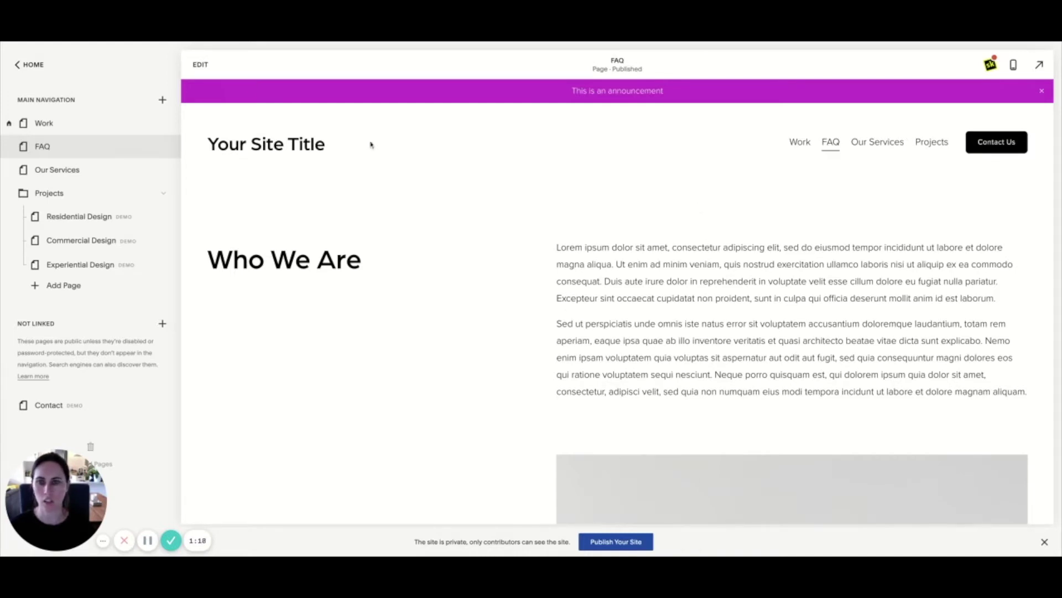
click(201, 64)
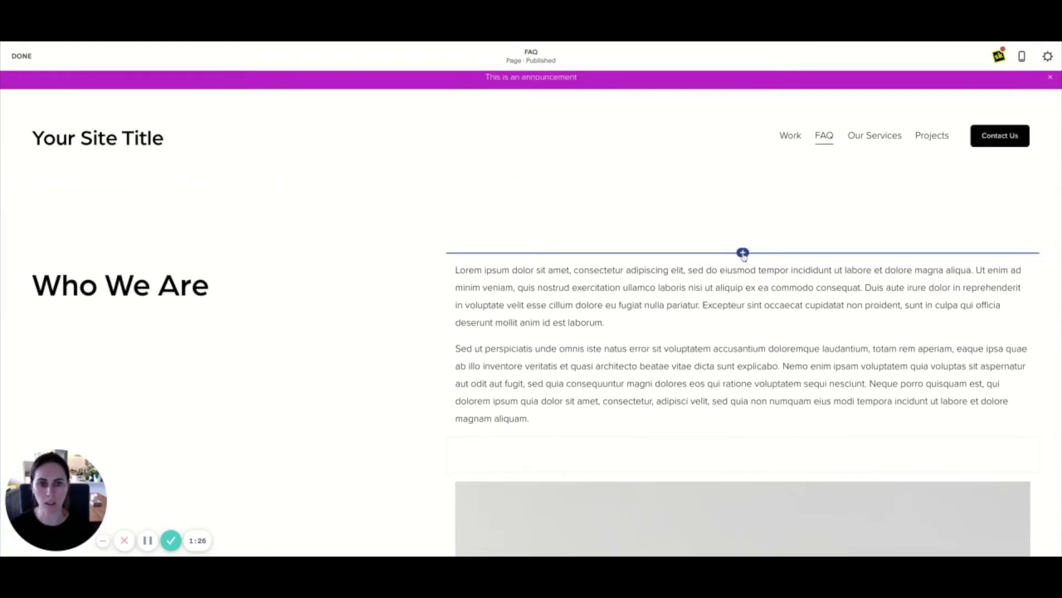
click(743, 253)
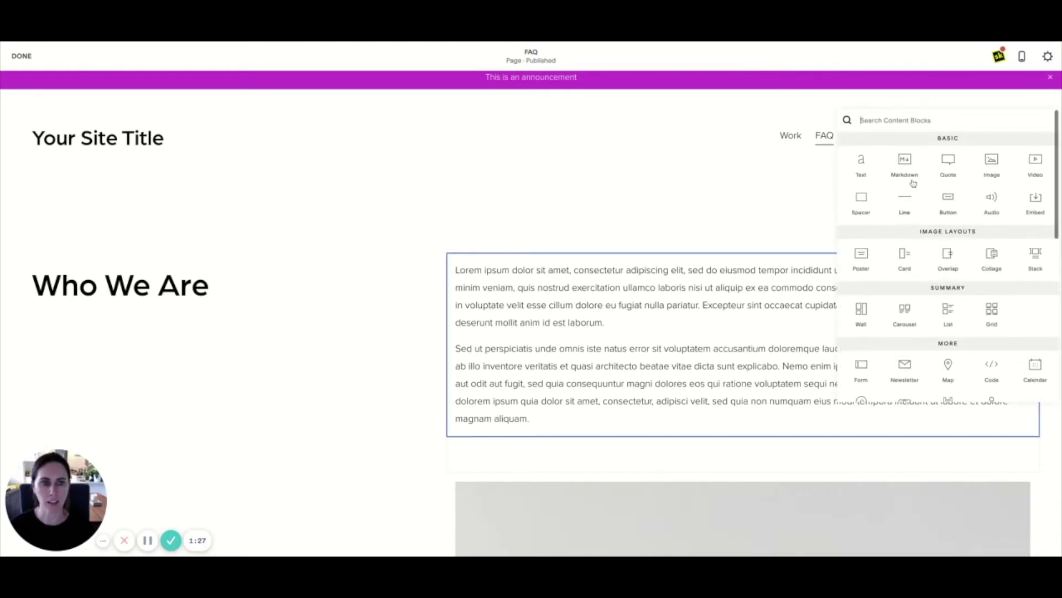
- Insert a Markdown block containing the three ### FAQ questions with their answers
click(905, 162)
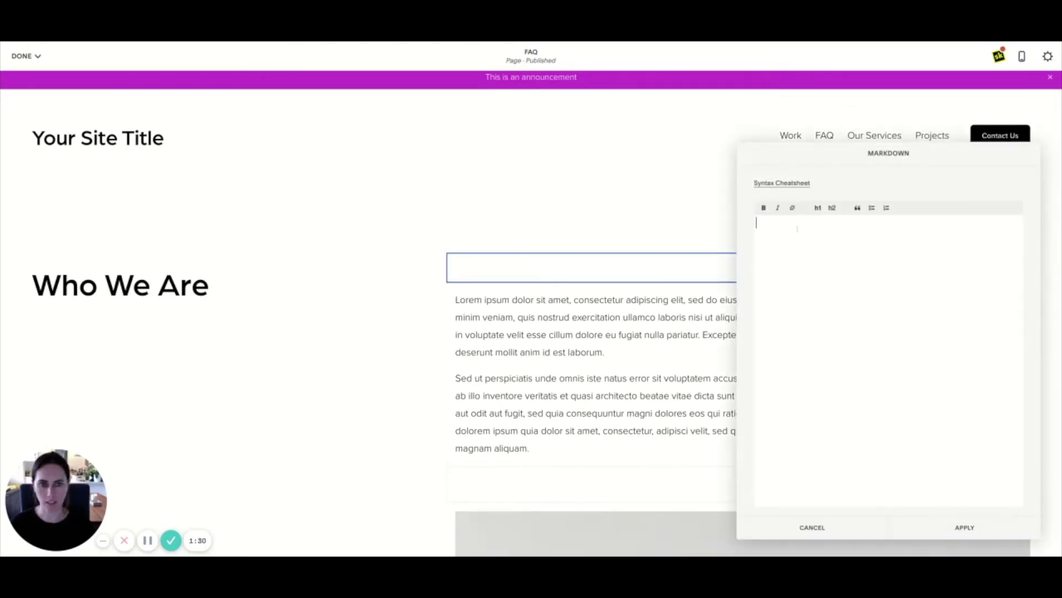
text(### Question 1? Answer Here ### Question 2? Answer Here ### Question 3? Answer Here)
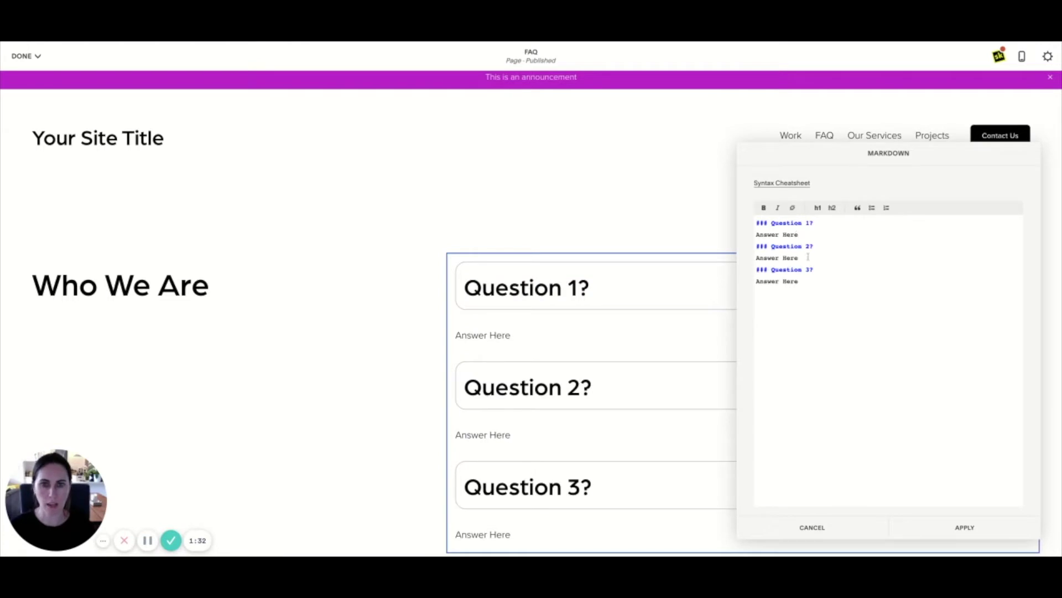
drag(828, 153, 199, 113)
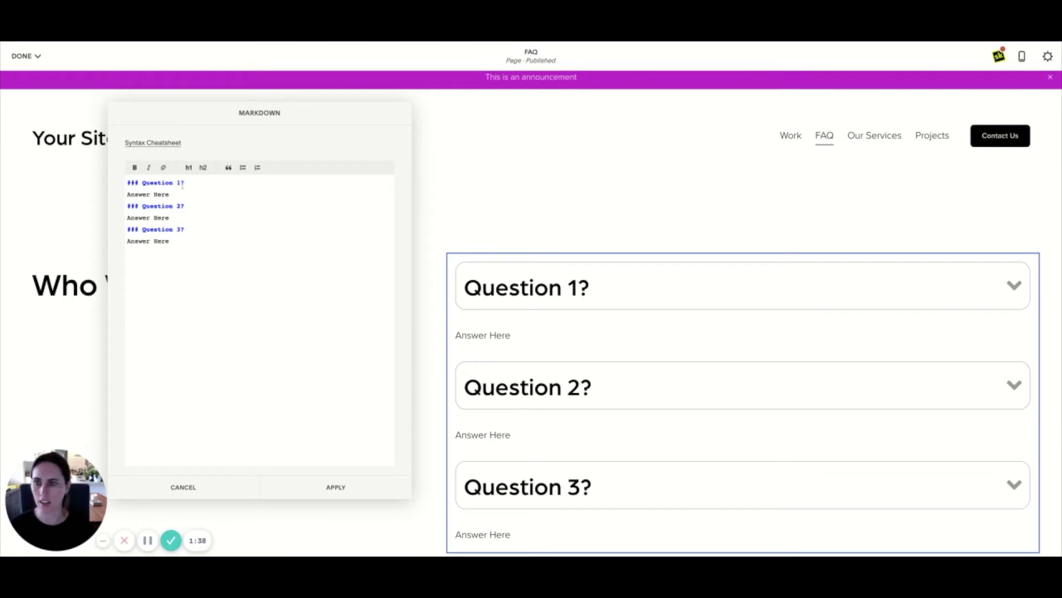
- Replace the first answer with placeholder text, apply the Markdown, and save the page
drag(172, 194, 126, 198)
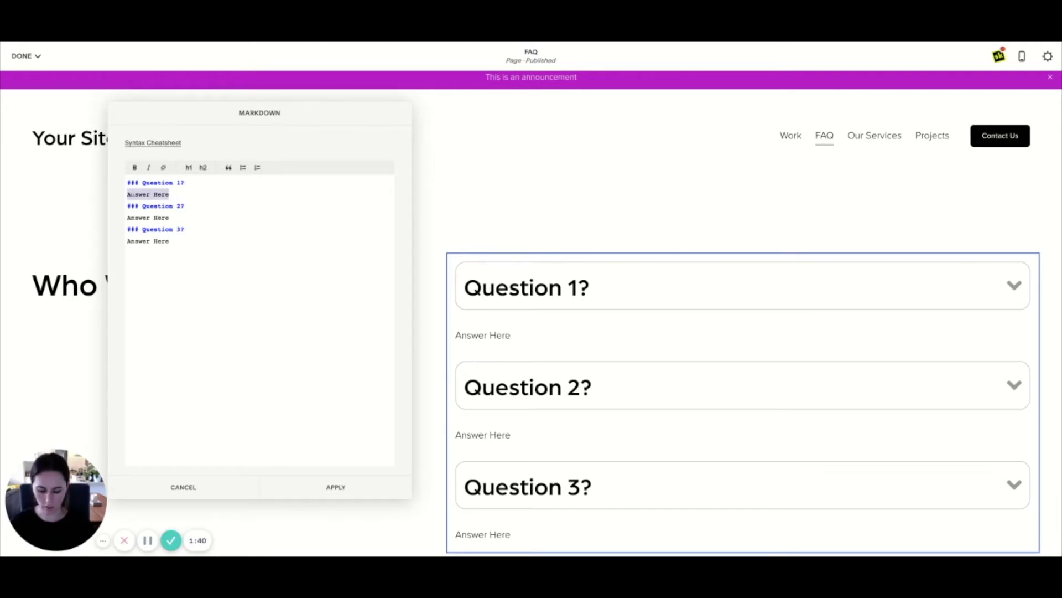
text(asdo;fhaishdfiahsdfkahsd;fi)
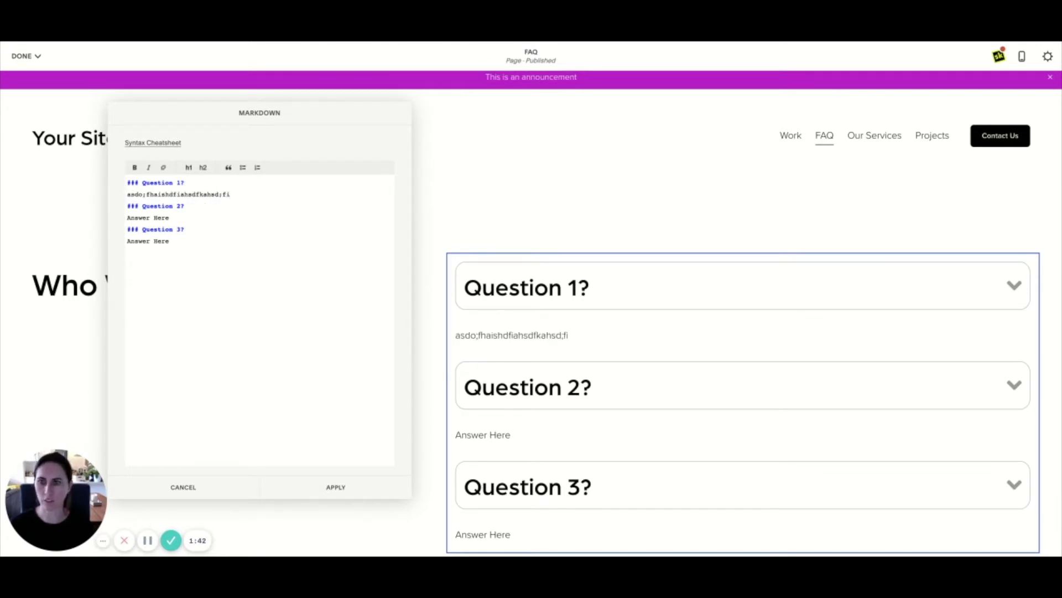
drag(170, 217, 126, 217)
click(336, 487)
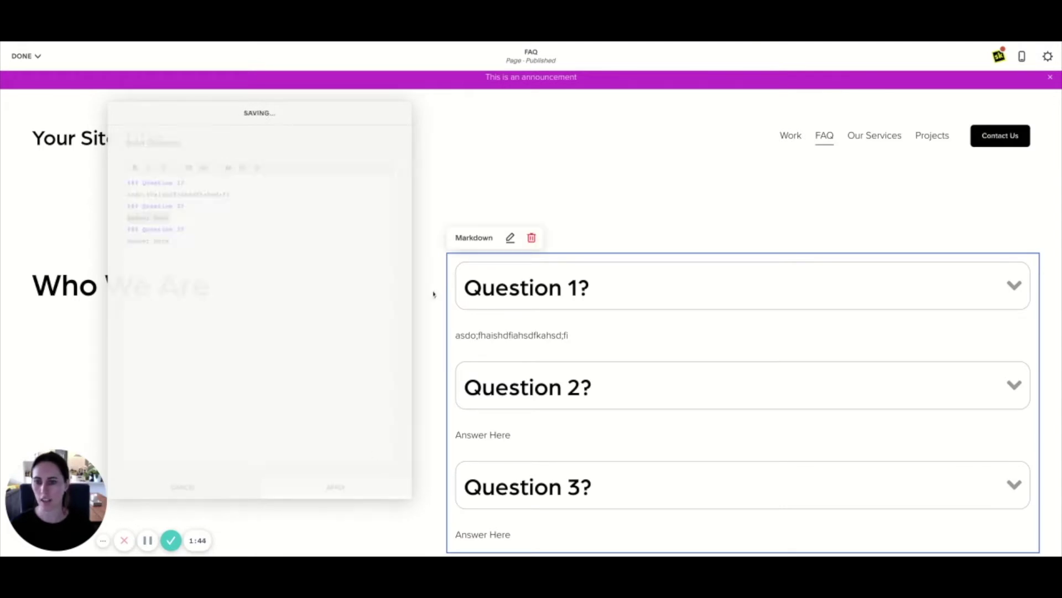
click(25, 56)
click(26, 77)
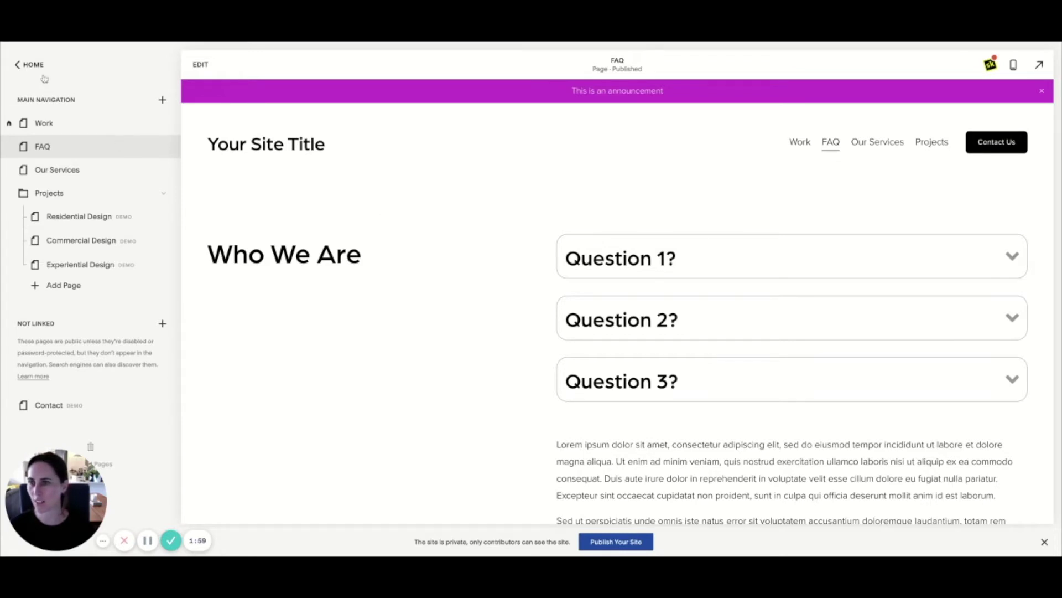
- Inspect the Font Awesome kit lines in Settings > Advanced > Code Injection Header
click(28, 65)
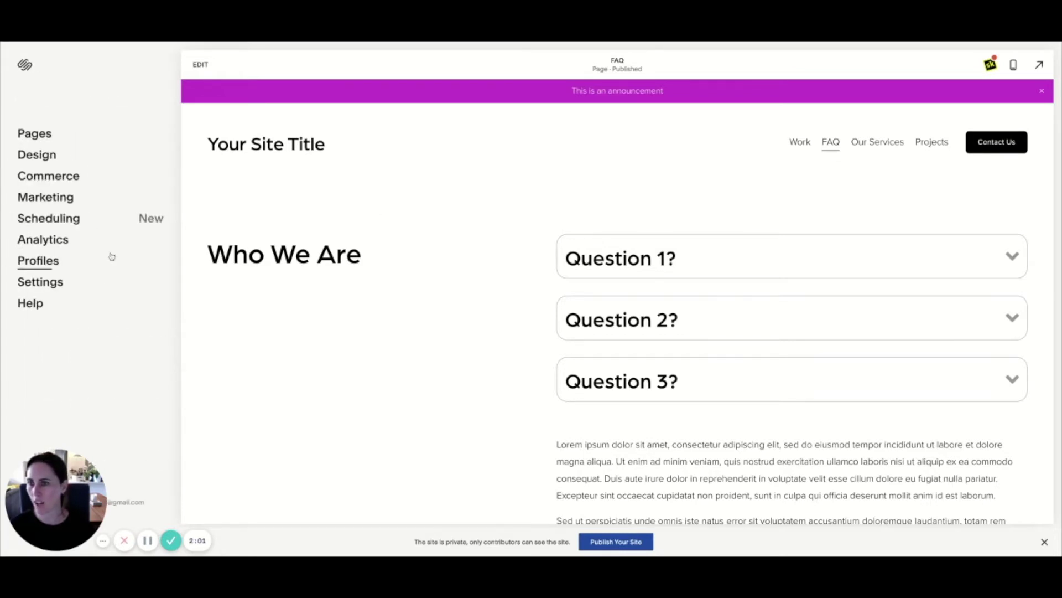
click(56, 287)
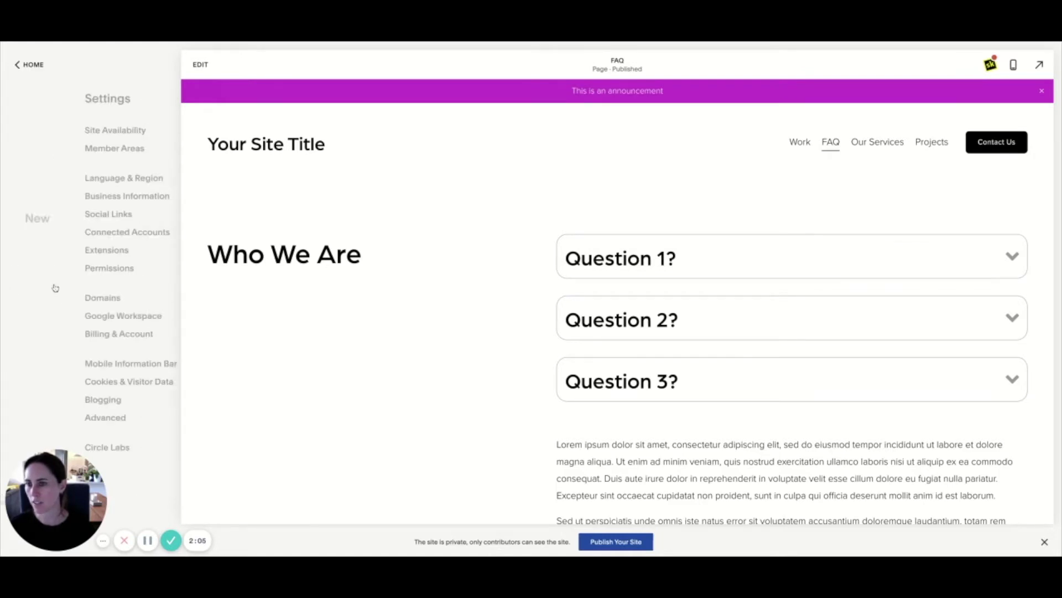
click(48, 419)
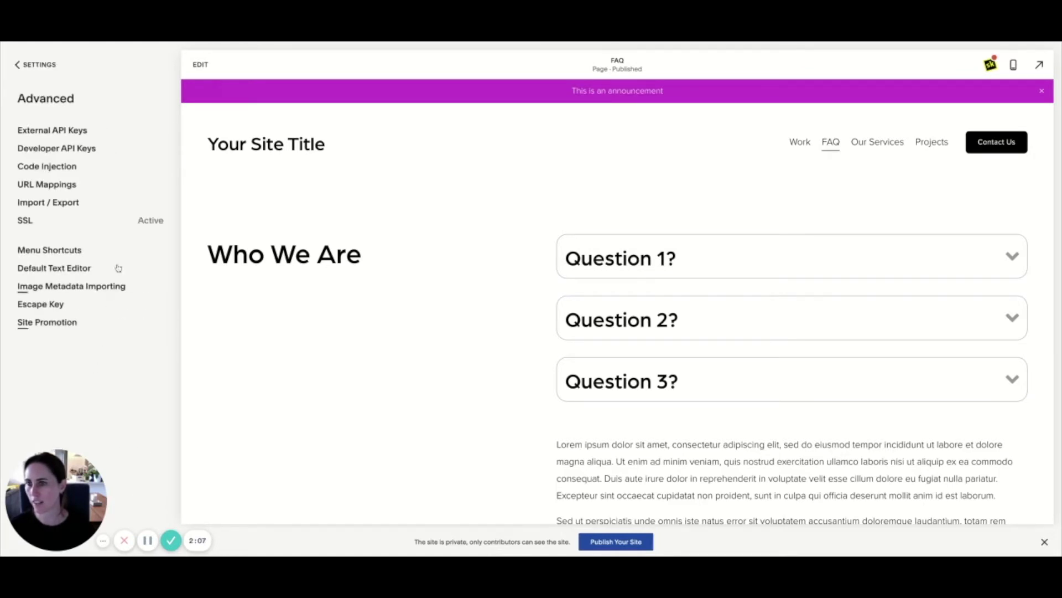
click(49, 166)
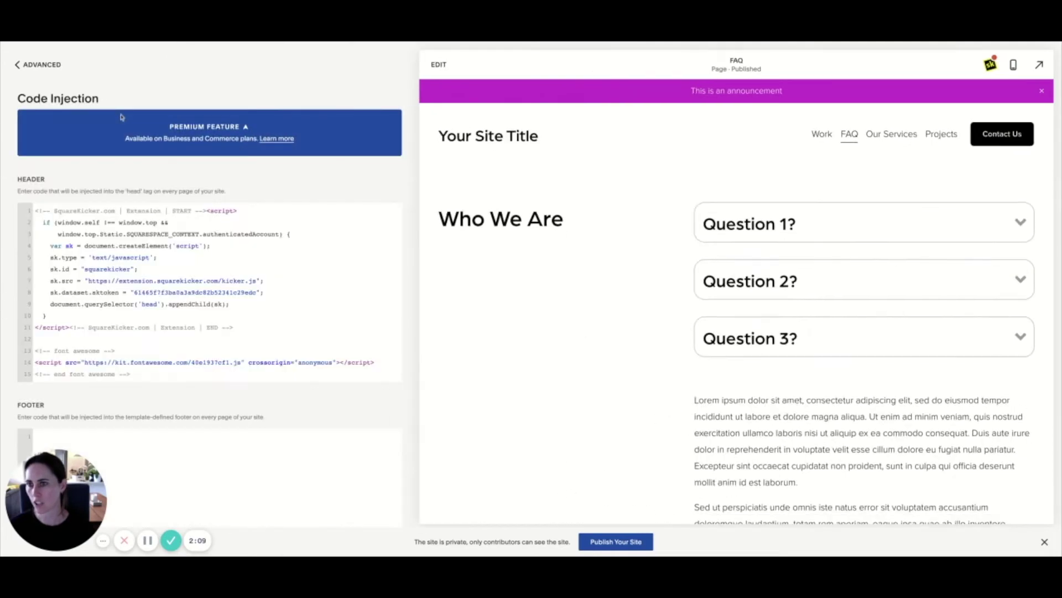
scroll(206, 261, down, 1)
drag(132, 358, 25, 342)
key(Right)
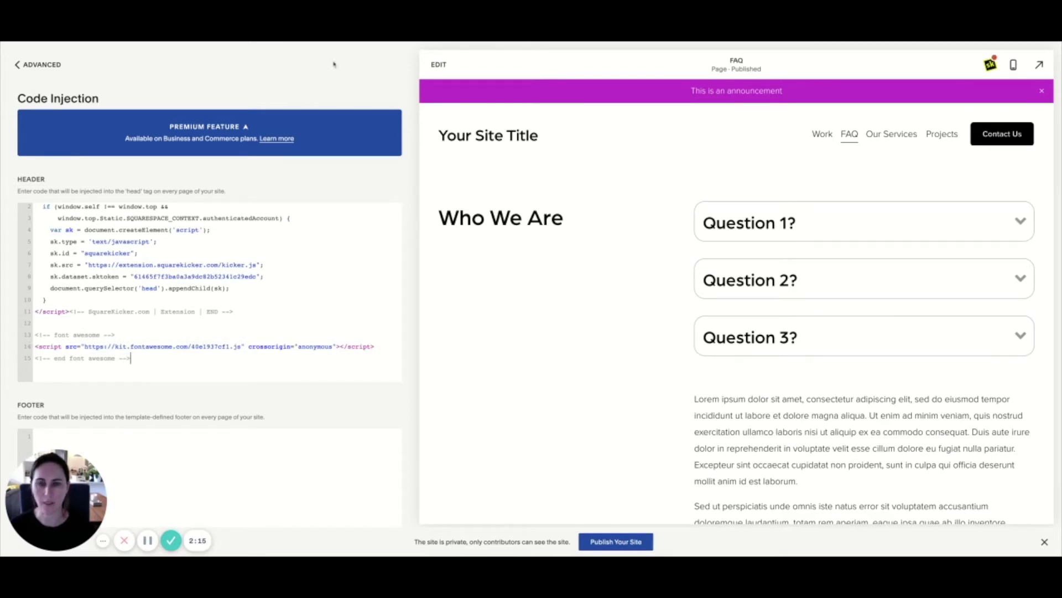
click(42, 65)
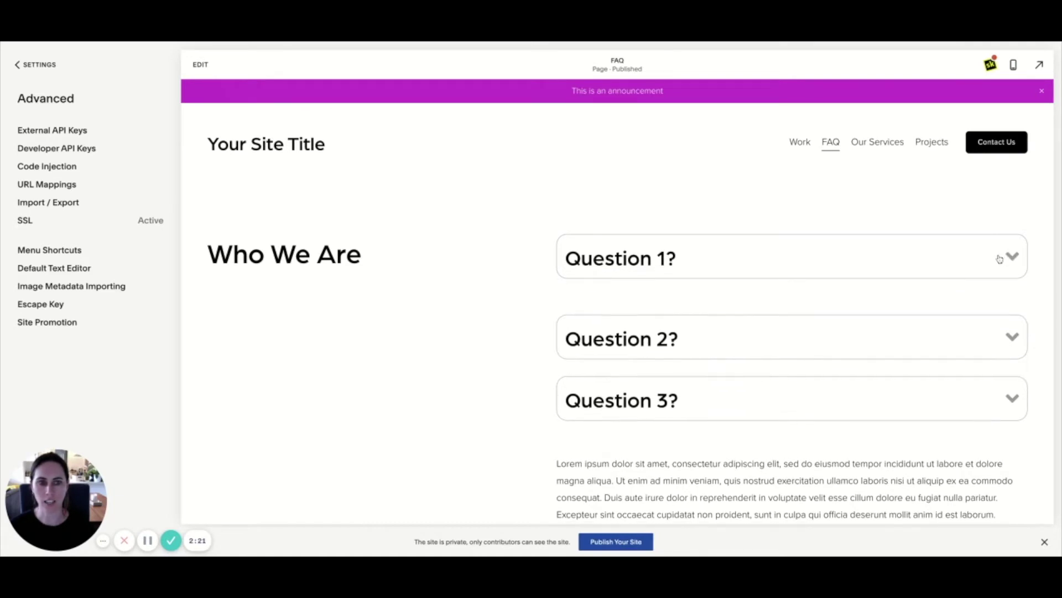
- Expand and collapse Questions 1, 2 and 3 in the FAQ preview to test the accordion
click(999, 258)
click(1001, 258)
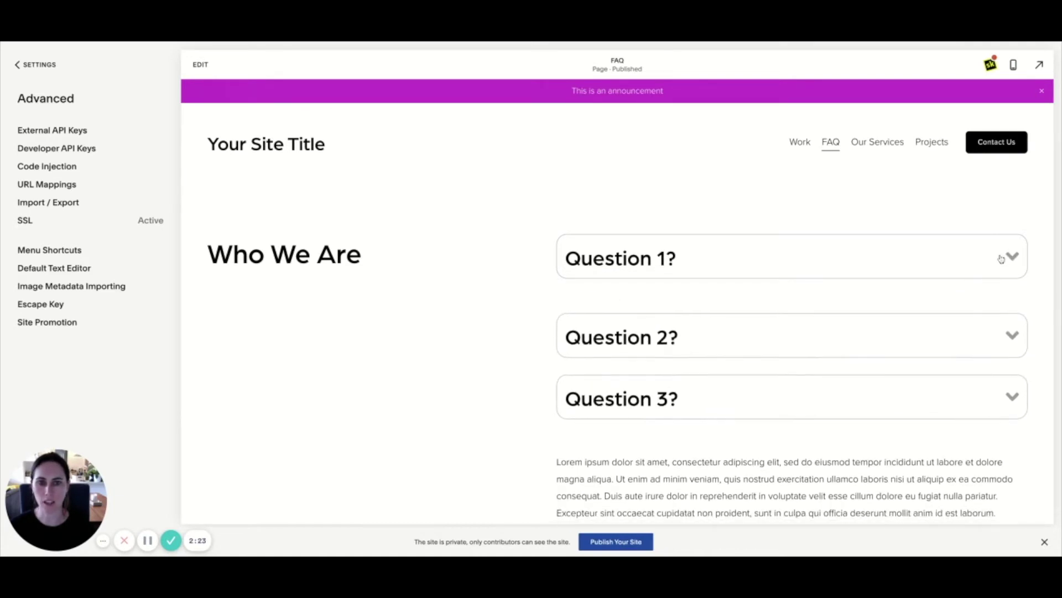
scroll(996, 310, down, 1)
click(991, 301)
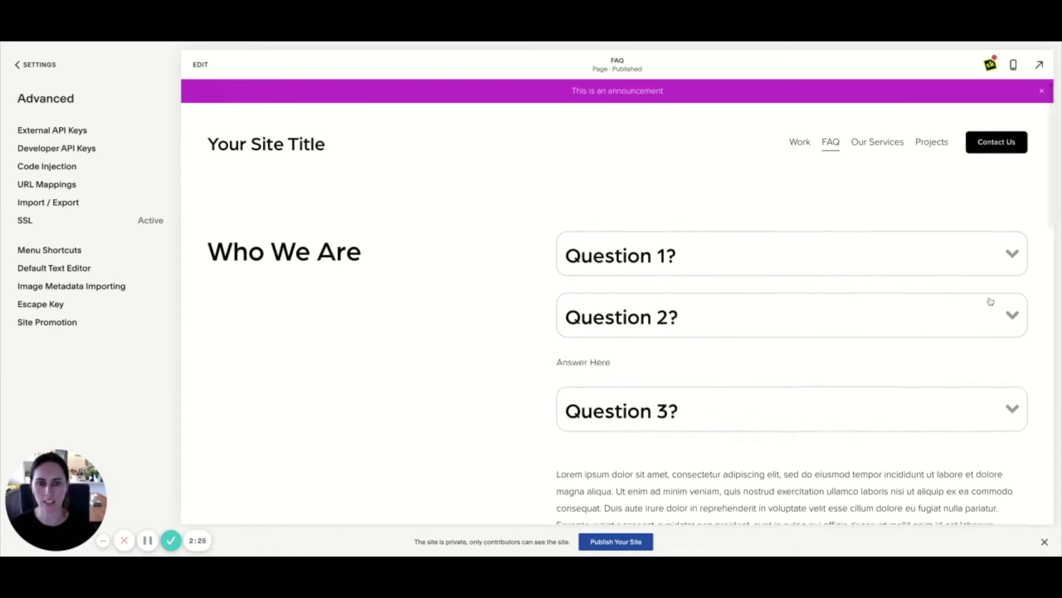
click(991, 312)
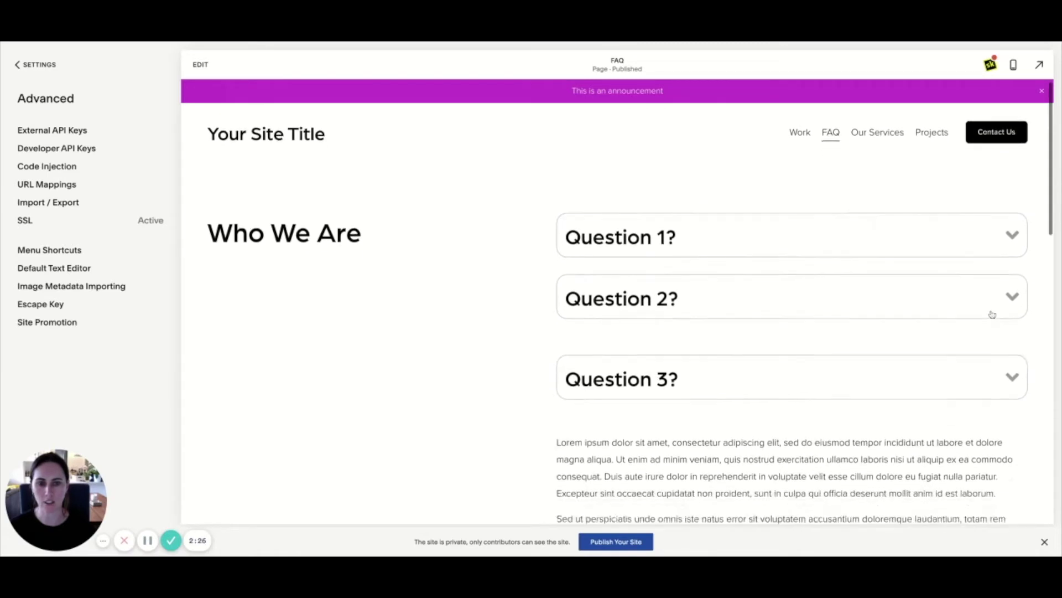
click(980, 360)
click(980, 361)
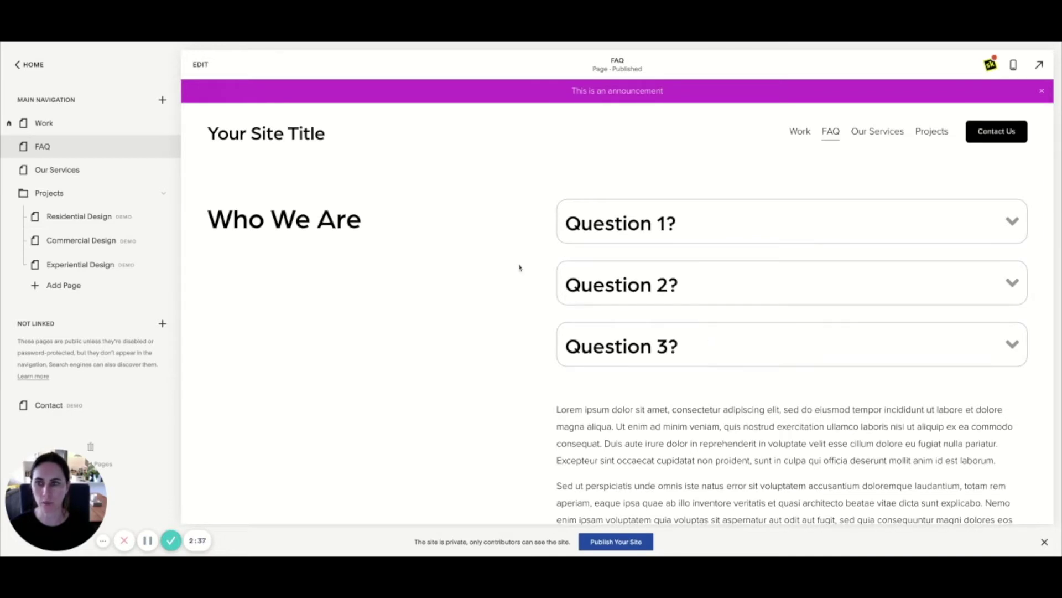
- In the Markdown block editor, change the question headings from ### to ##
click(200, 65)
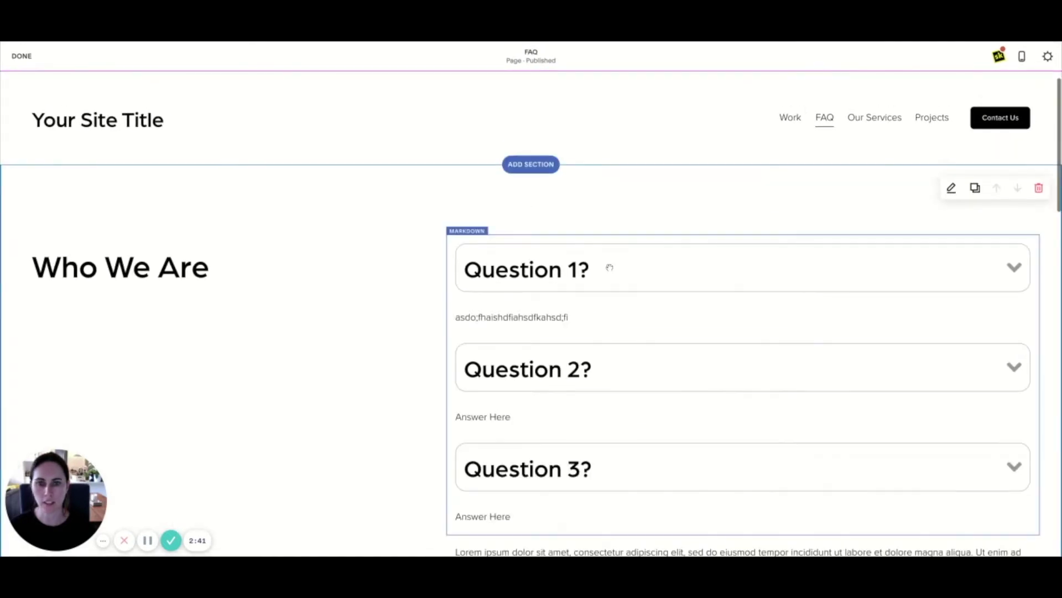
mouse_move(725, 263)
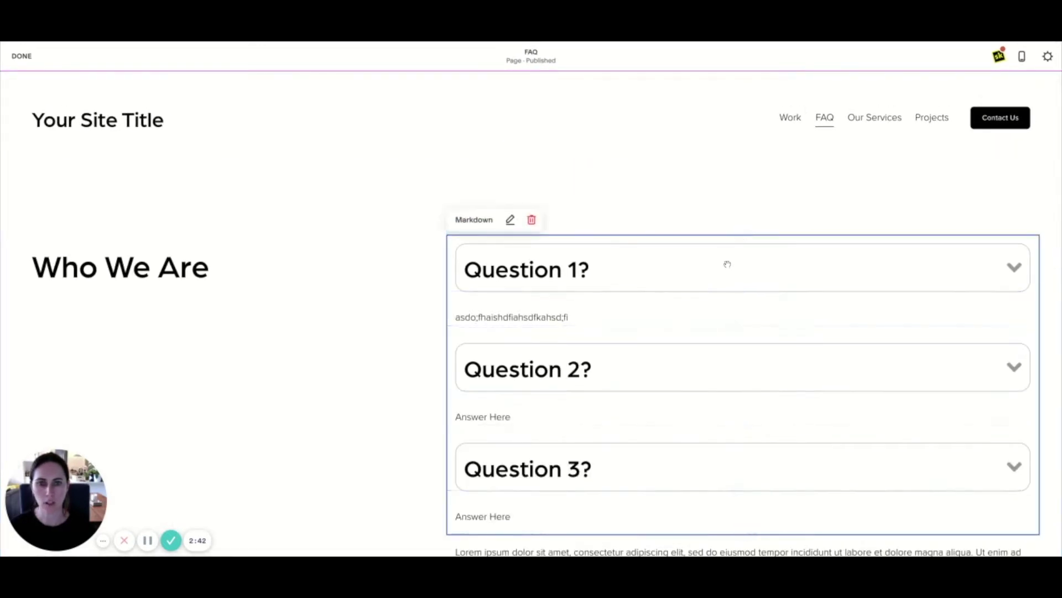
click(510, 220)
drag(769, 128, 756, 128)
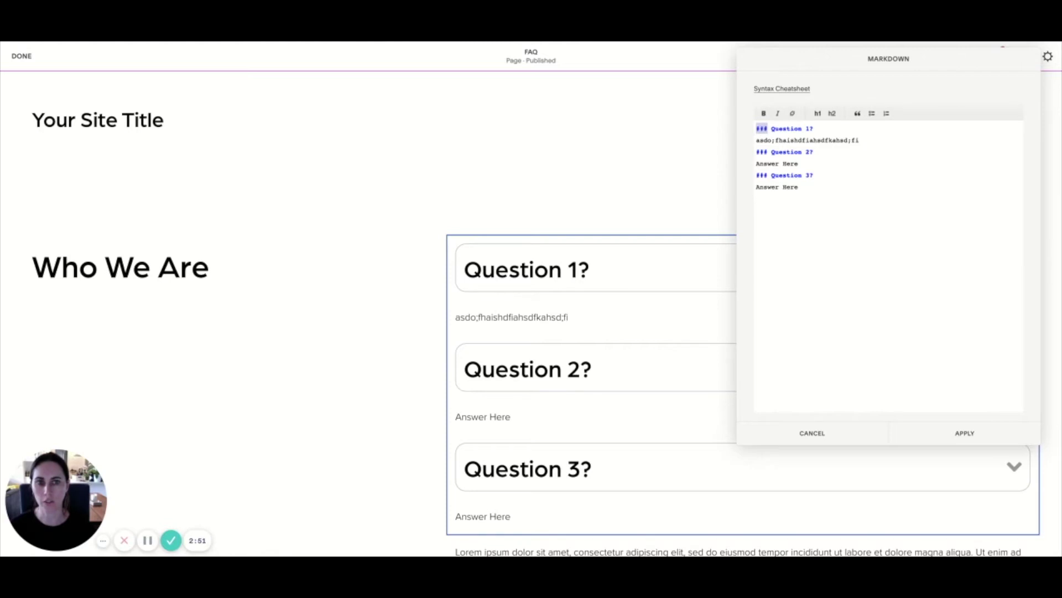
click(784, 130)
click(768, 129)
key(BackSpace)
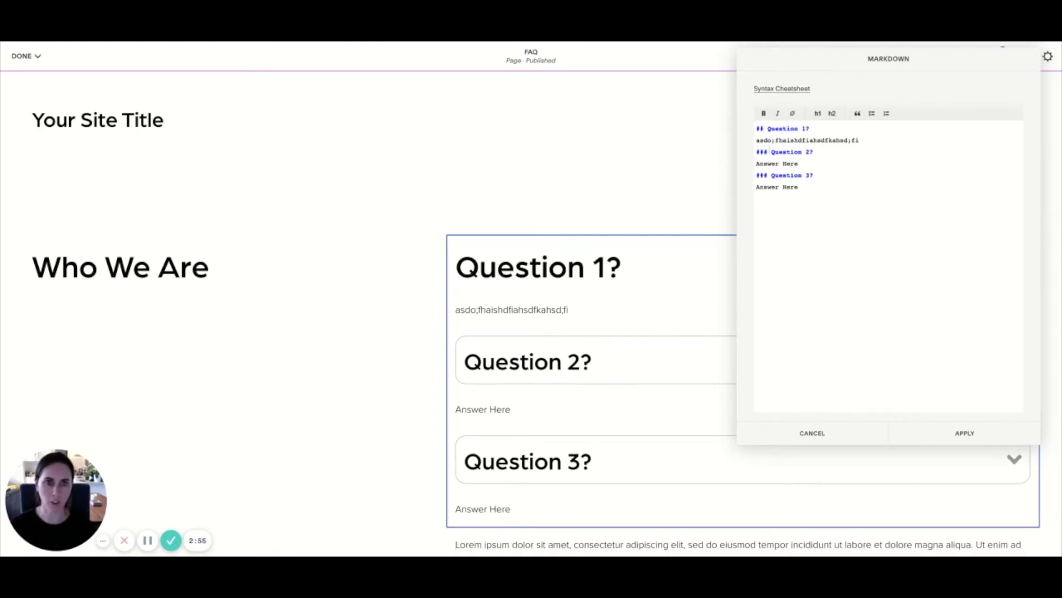
click(769, 152)
key(BackSpace)
key(BackSpace)
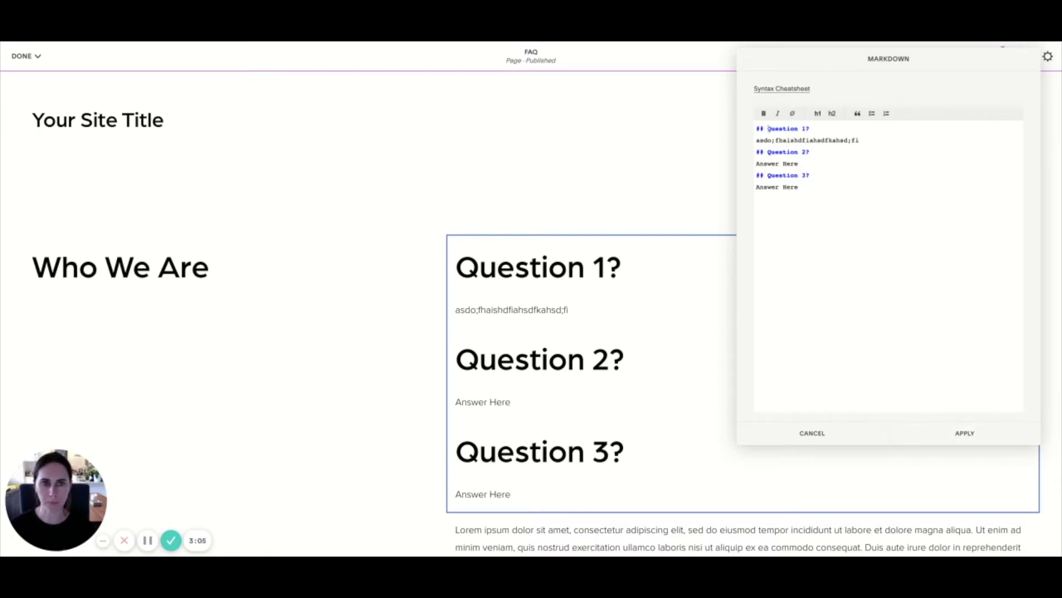
- Apply the Markdown changes and save the FAQ page
click(763, 128)
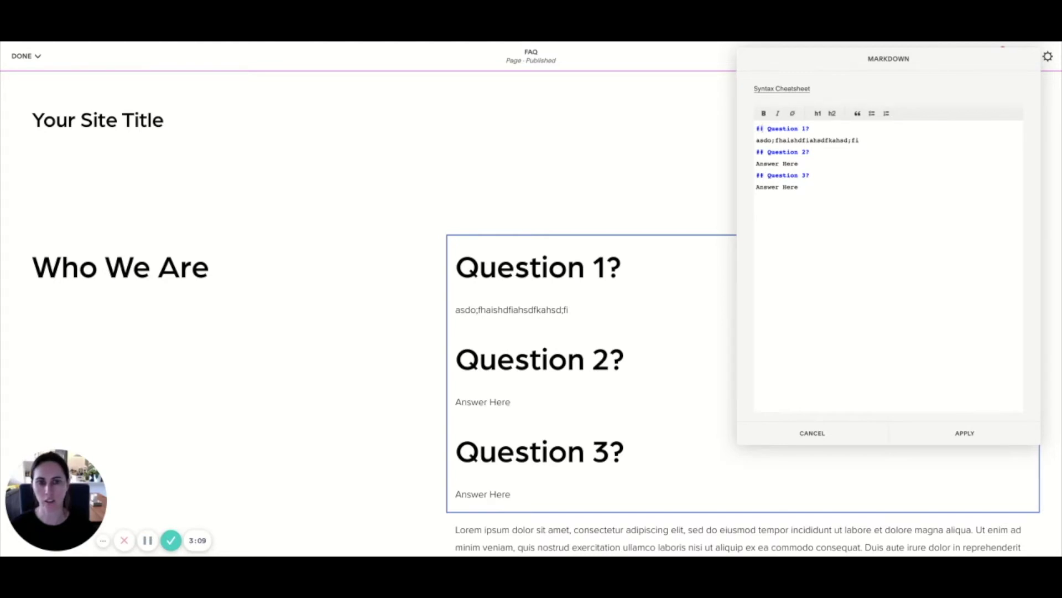
click(991, 440)
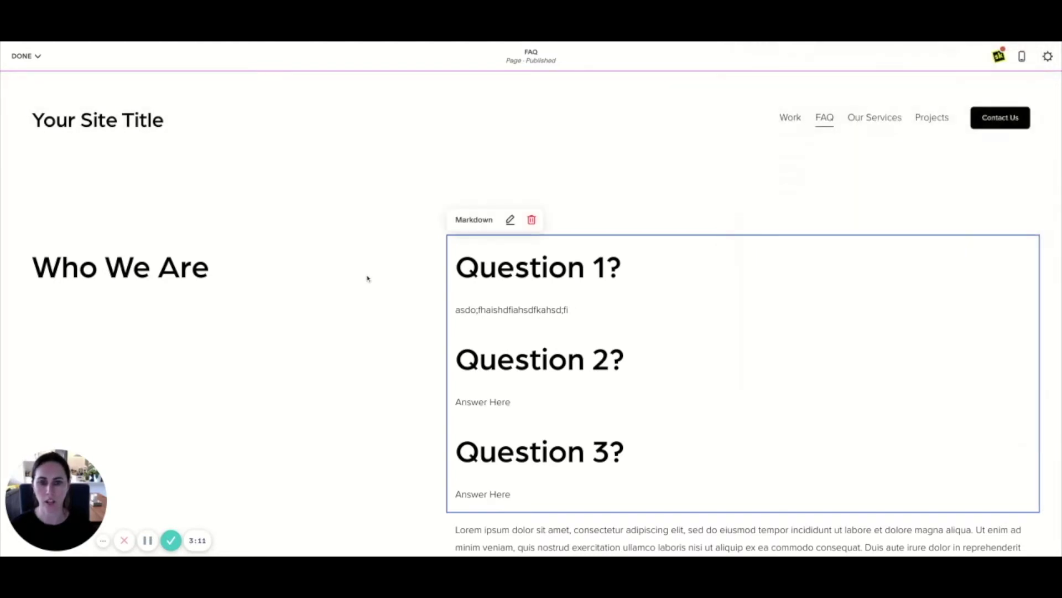
click(26, 55)
click(26, 77)
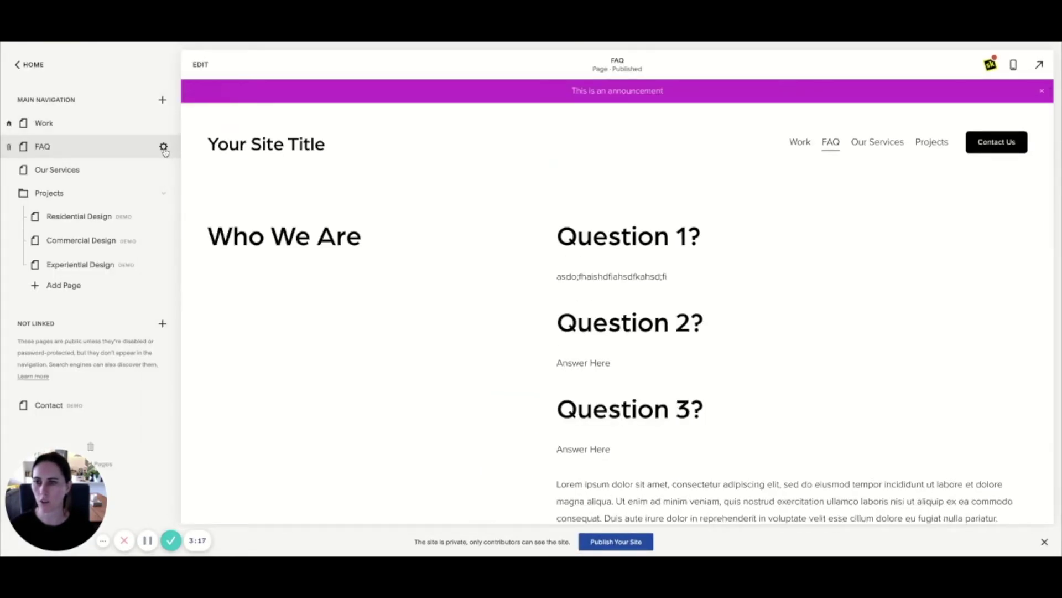
- In the FAQ page's header code, change the h3 selectors on lines 3 and 4 to h2
click(163, 147)
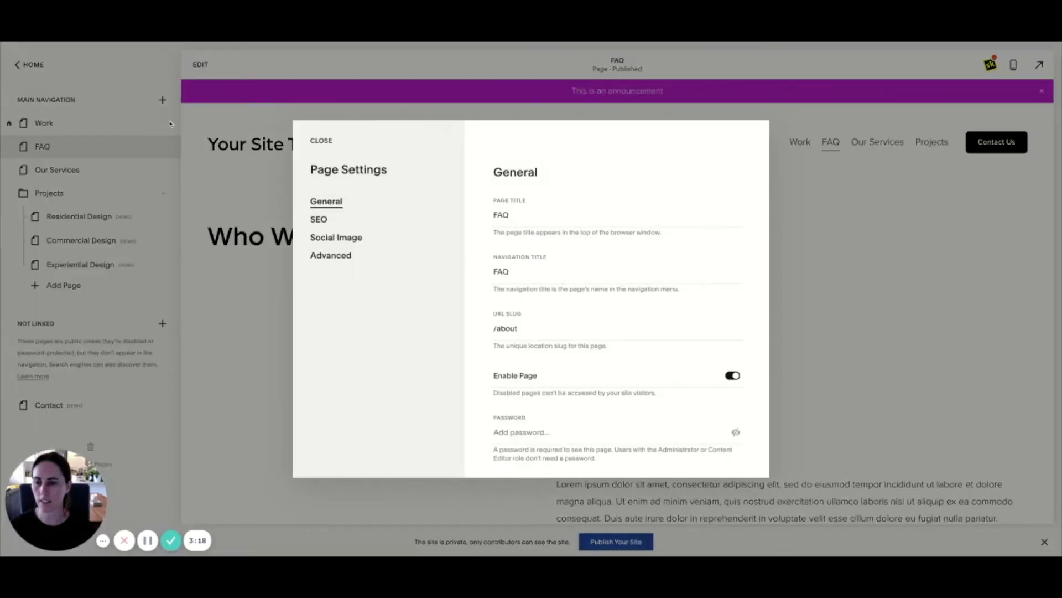
click(332, 258)
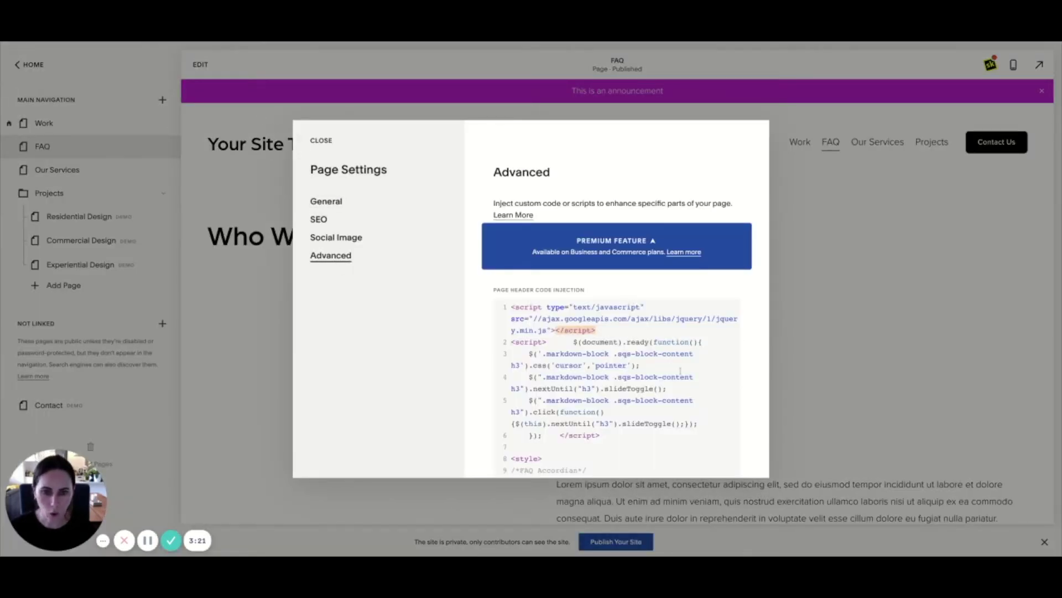
scroll(676, 370, down, 1)
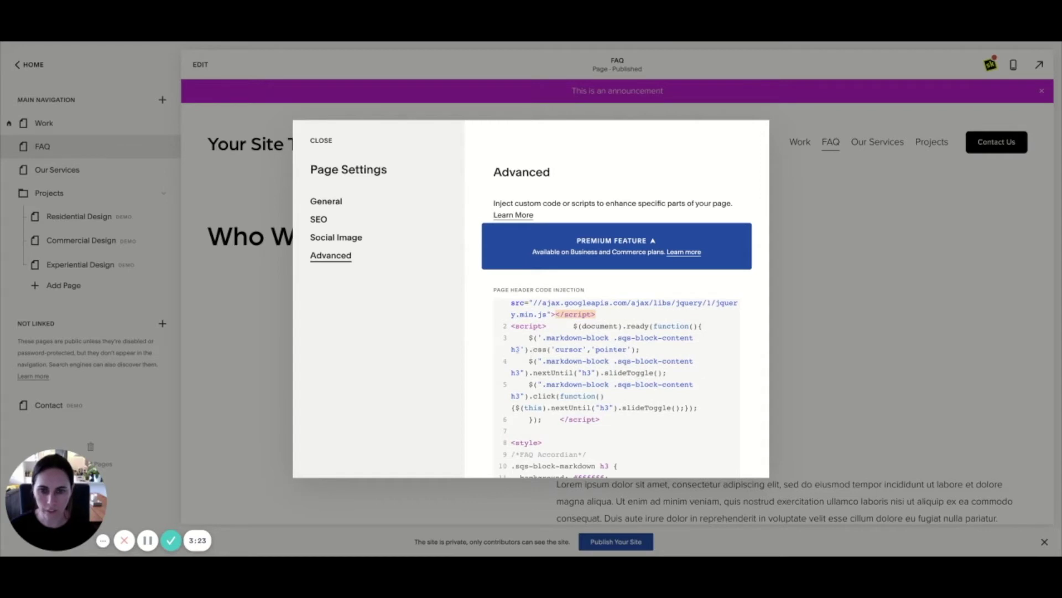
scroll(618, 387, up, 1)
click(565, 365)
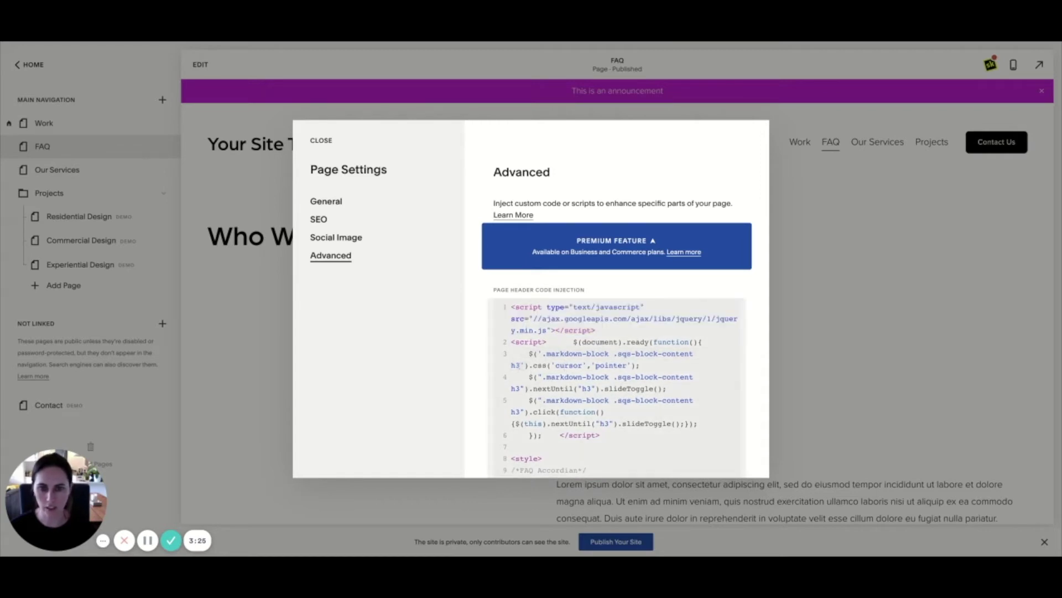
key(BackSpace)
text(2)
click(525, 389)
key(BackSpace)
text(2)
key(BackSpace)
text(2)
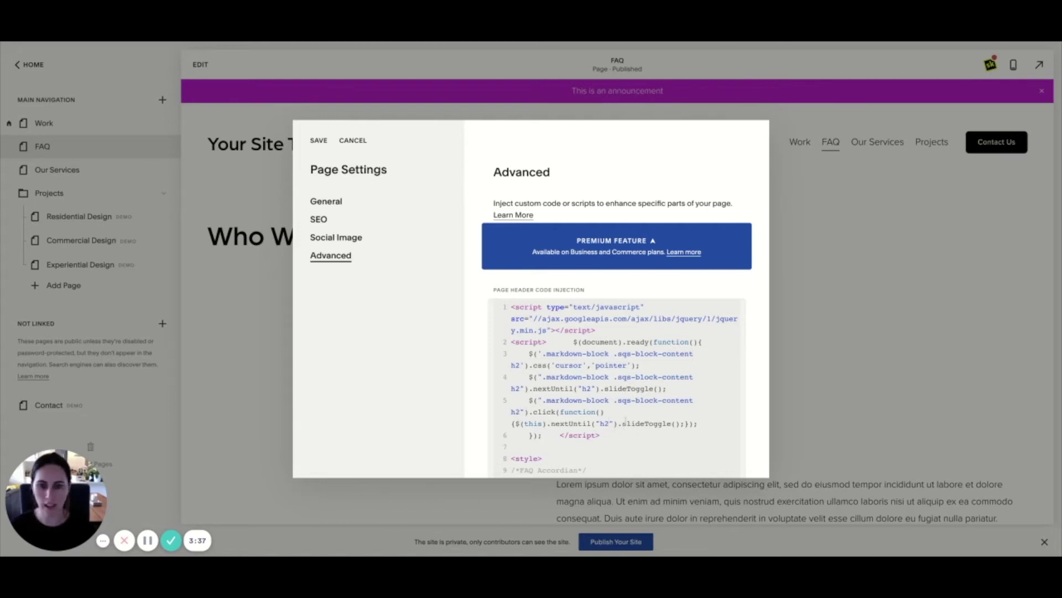
- Change the h3 selectors on lines 10, 17 and 29 to h2 and save the header code
scroll(626, 421, down, 4)
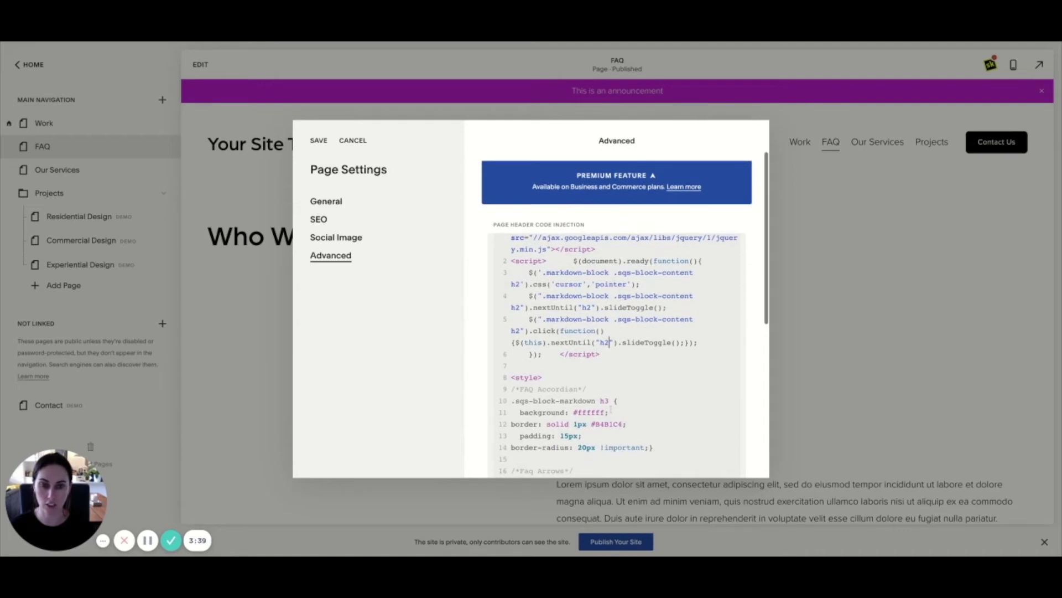
click(609, 400)
key(BackSpace)
text(2)
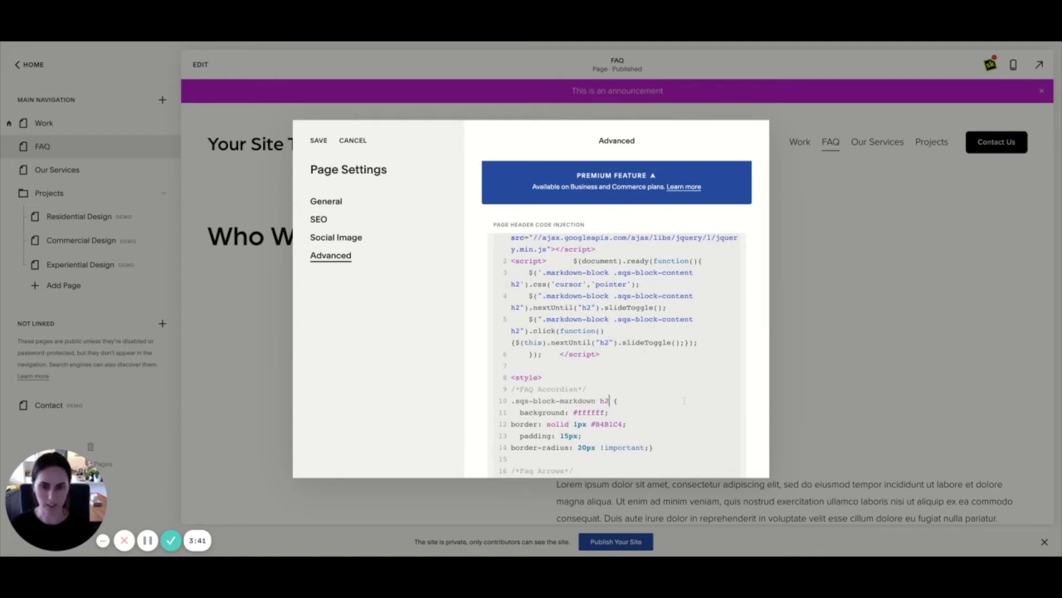
scroll(684, 400, down, 3)
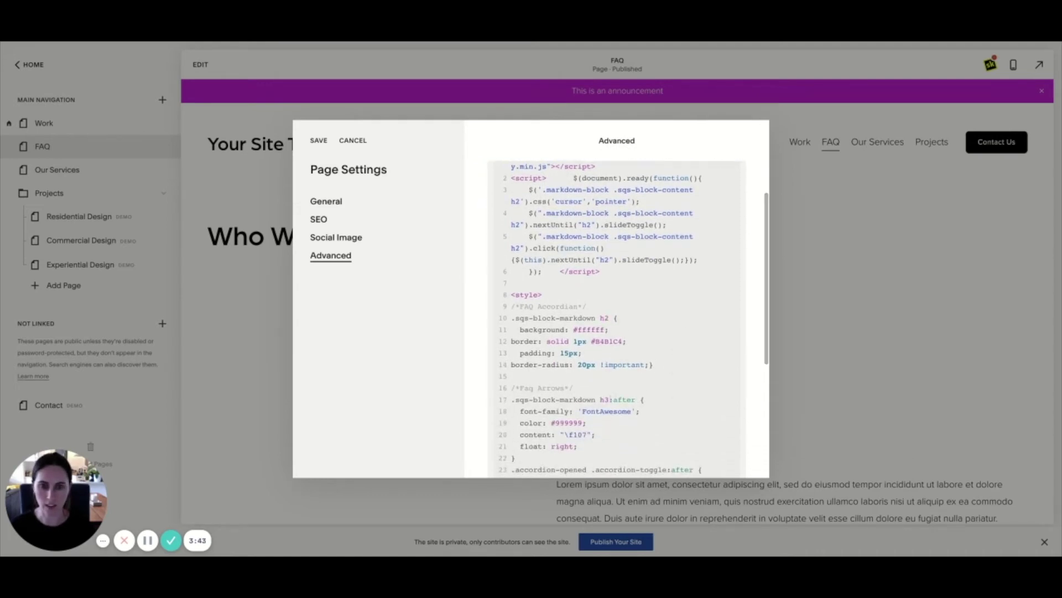
click(610, 400)
key(BackSpace)
text(2)
scroll(625, 397, down, 2)
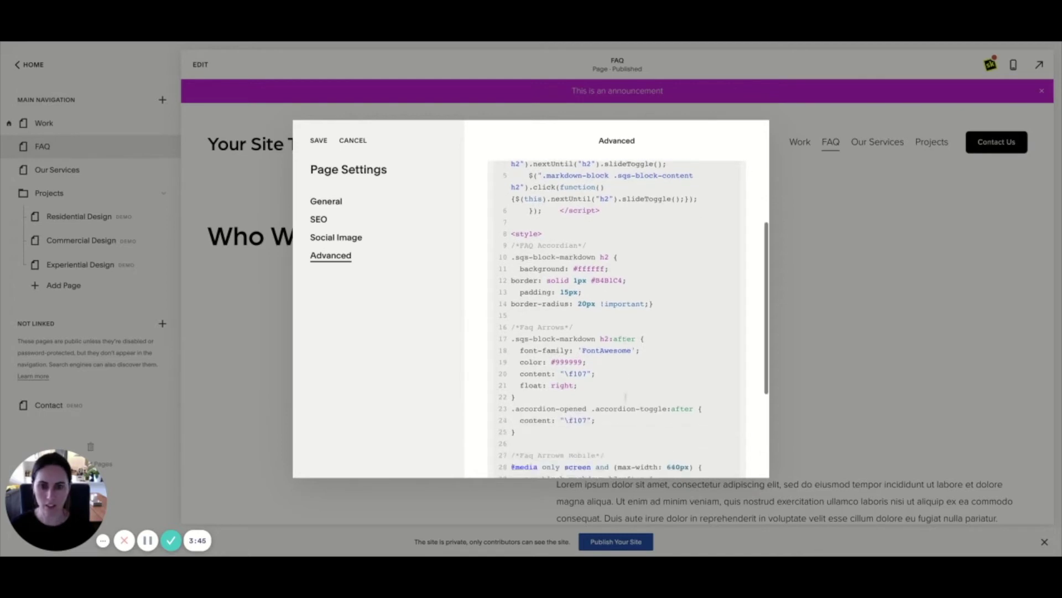
scroll(625, 397, down, 2)
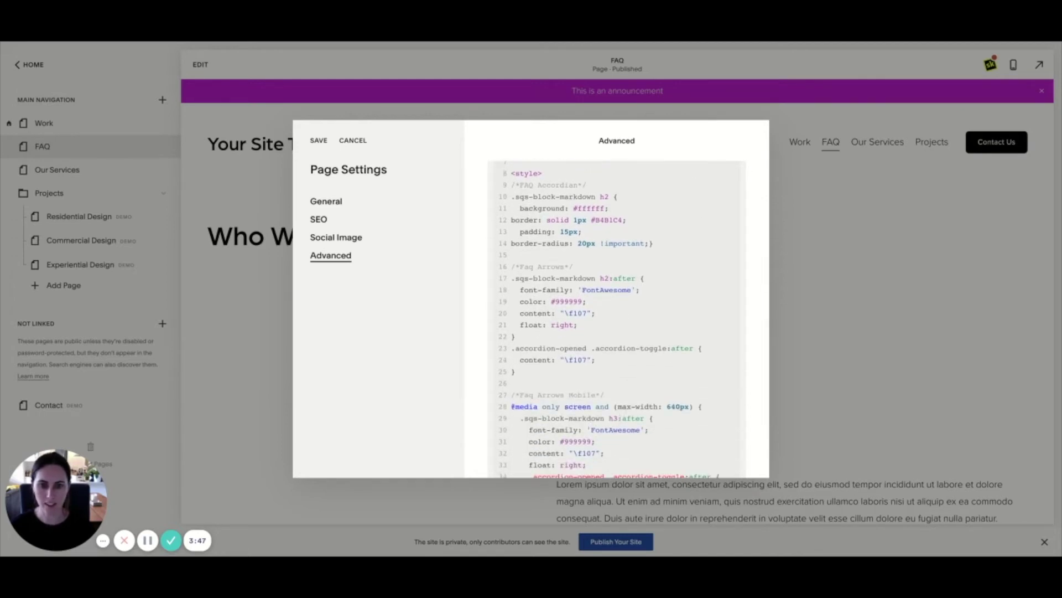
click(618, 418)
key(BackSpace)
text(2)
scroll(627, 408, down, 3)
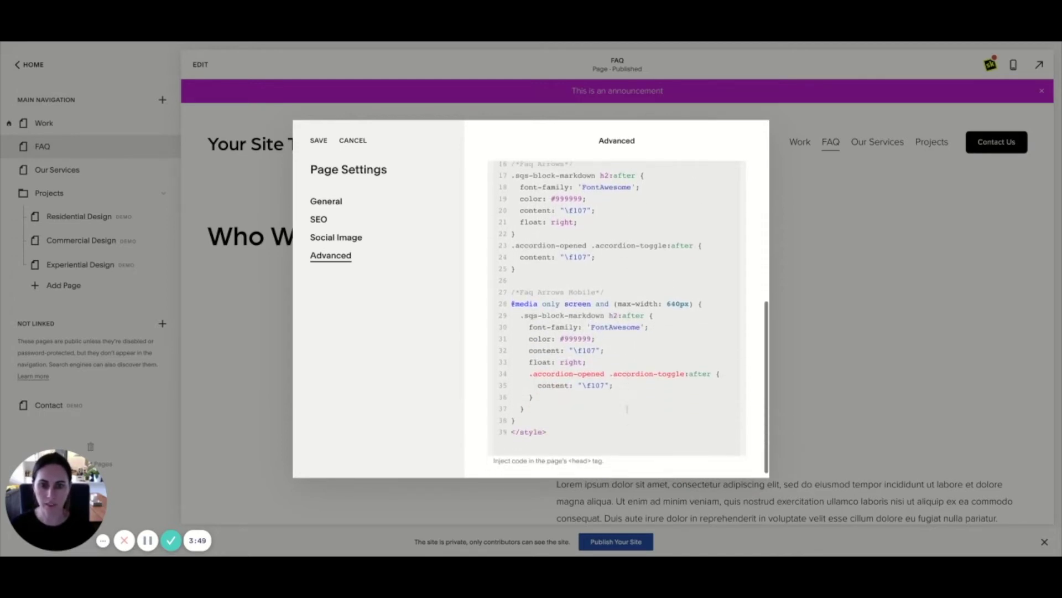
scroll(627, 410, up, 6)
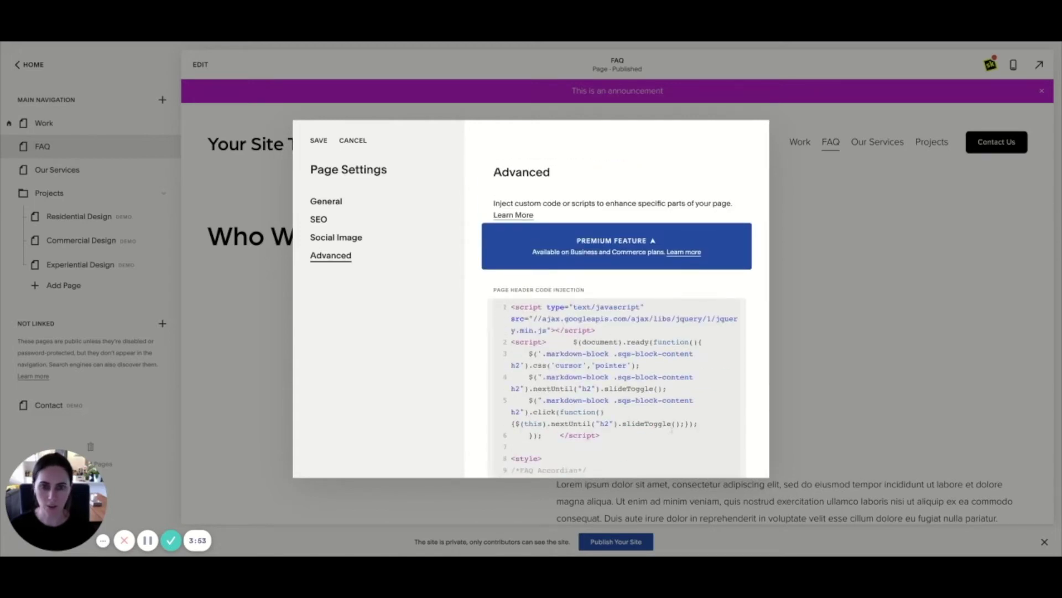
click(330, 141)
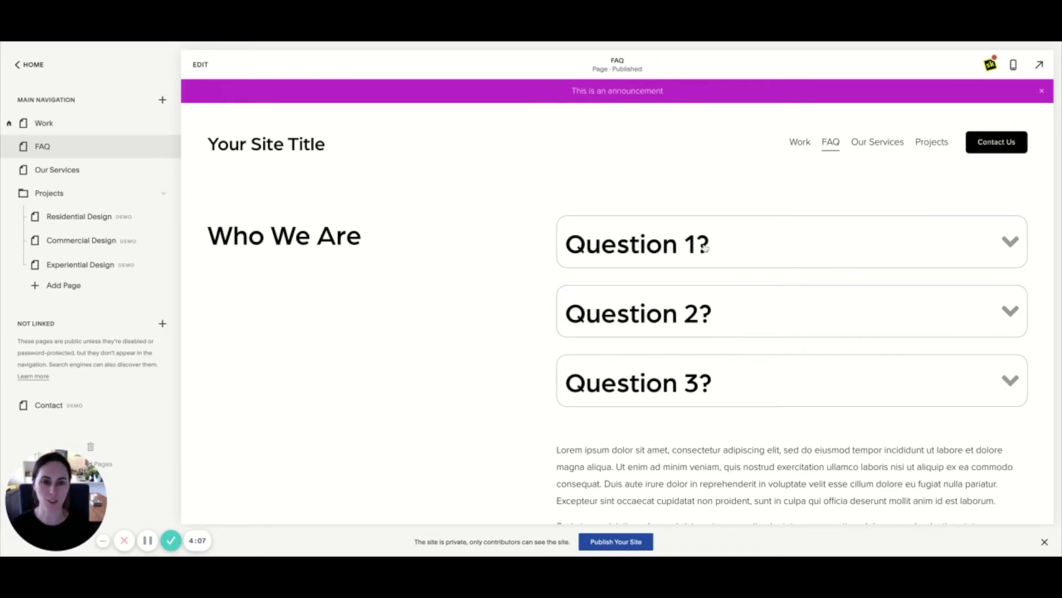
- Expand and collapse Question 1's larger h2 heading to confirm the accordion works
click(742, 250)
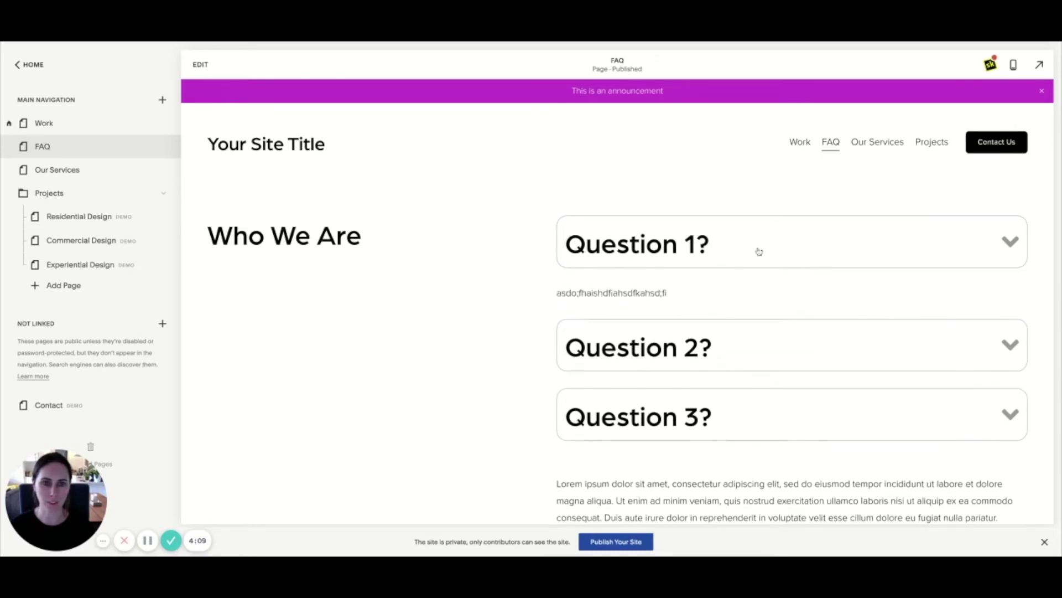
click(757, 251)
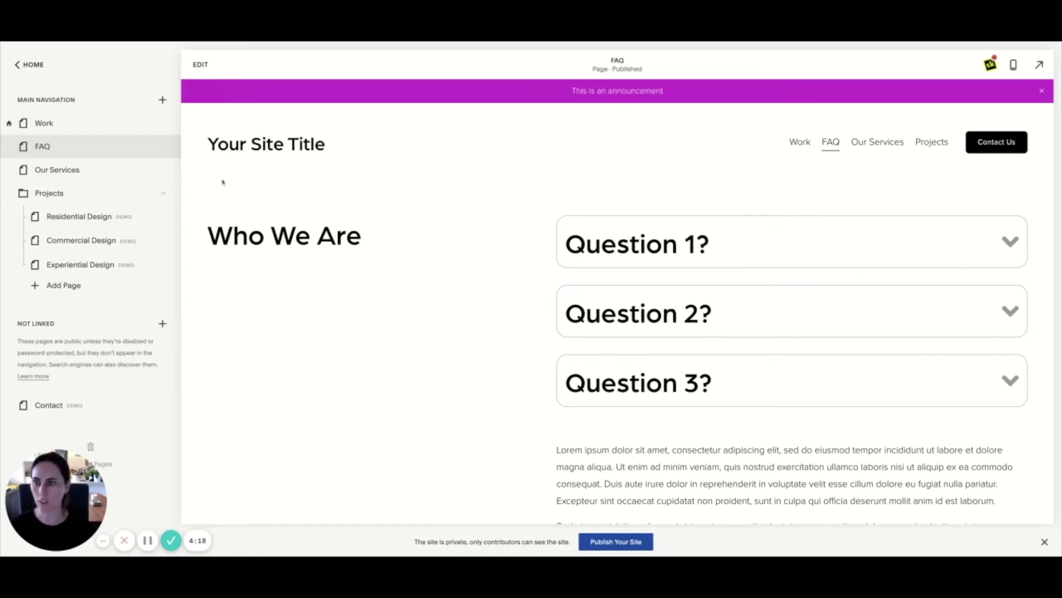
mouse_move(160, 154)
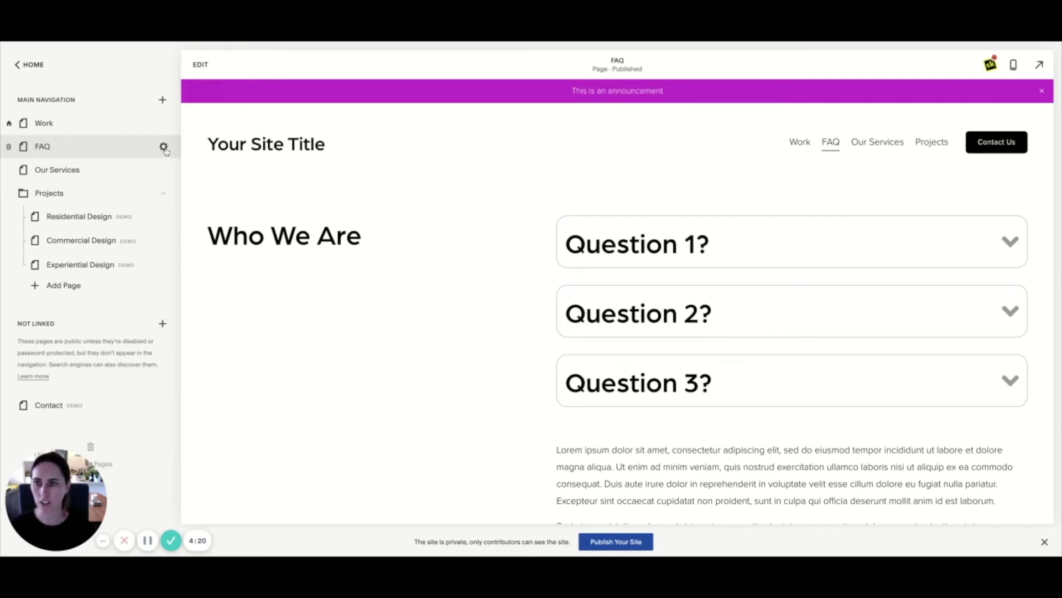
- Review the accordion box CSS rules: background, border #B4B1C4, padding and border-radius
click(164, 148)
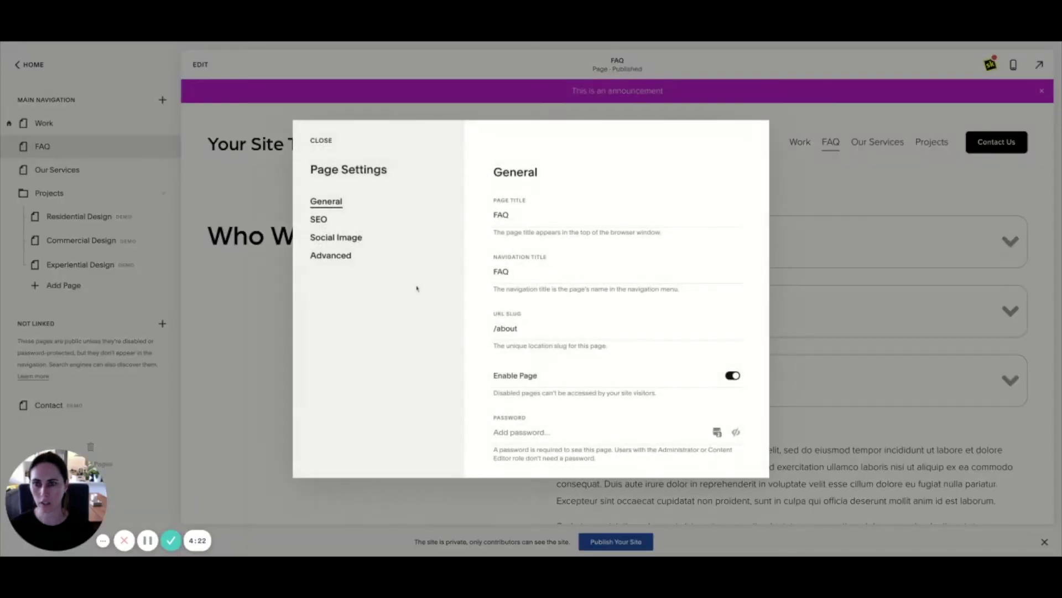
click(344, 262)
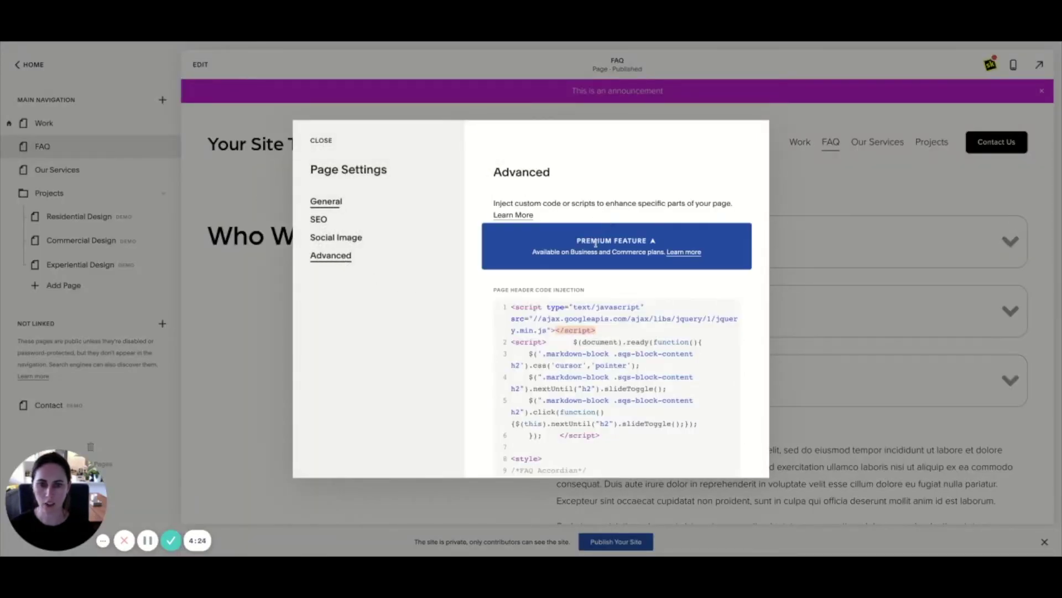
scroll(631, 384, down, 1)
scroll(632, 384, down, 2)
scroll(632, 384, down, 4)
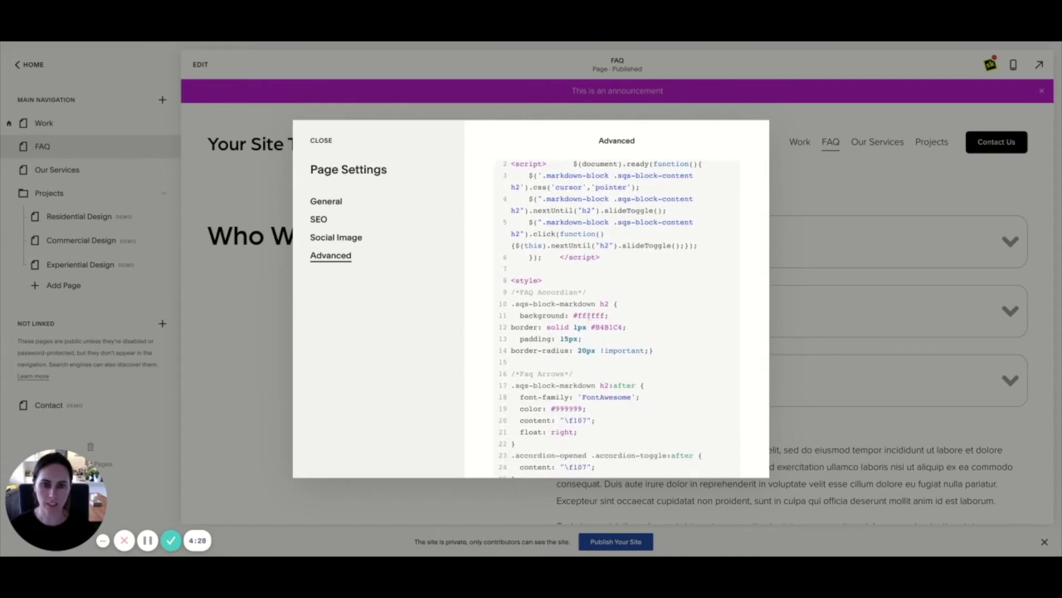
scroll(586, 317, up, 1)
scroll(594, 332, down, 1)
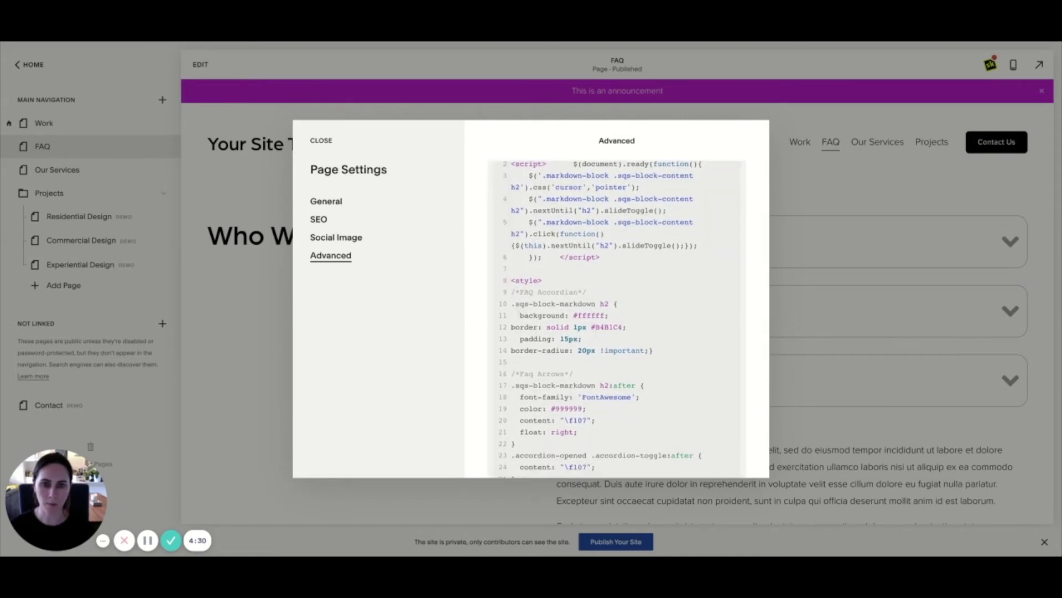
drag(519, 315, 608, 316)
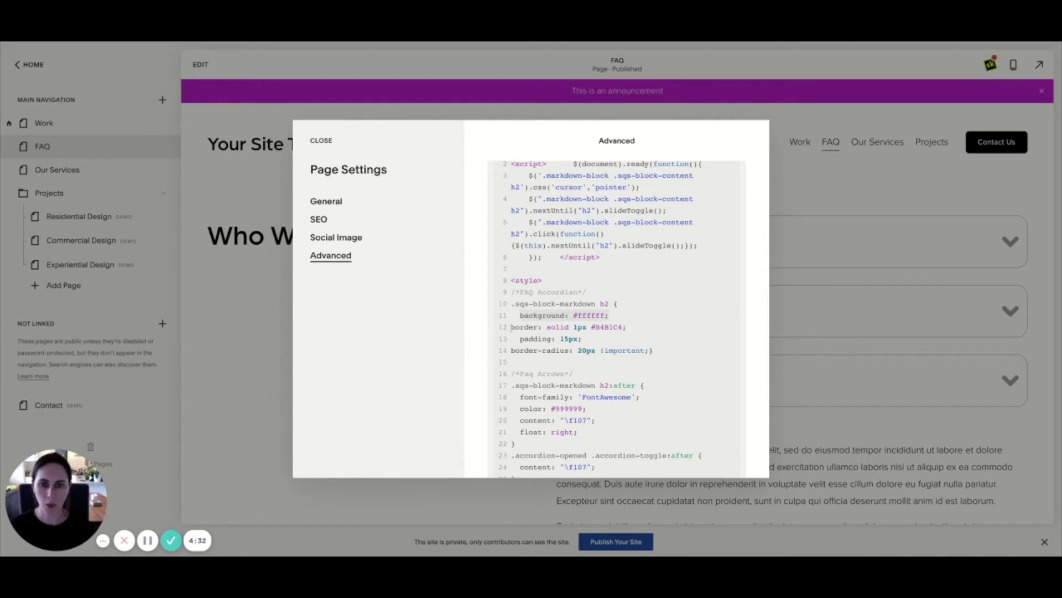
drag(511, 327, 626, 327)
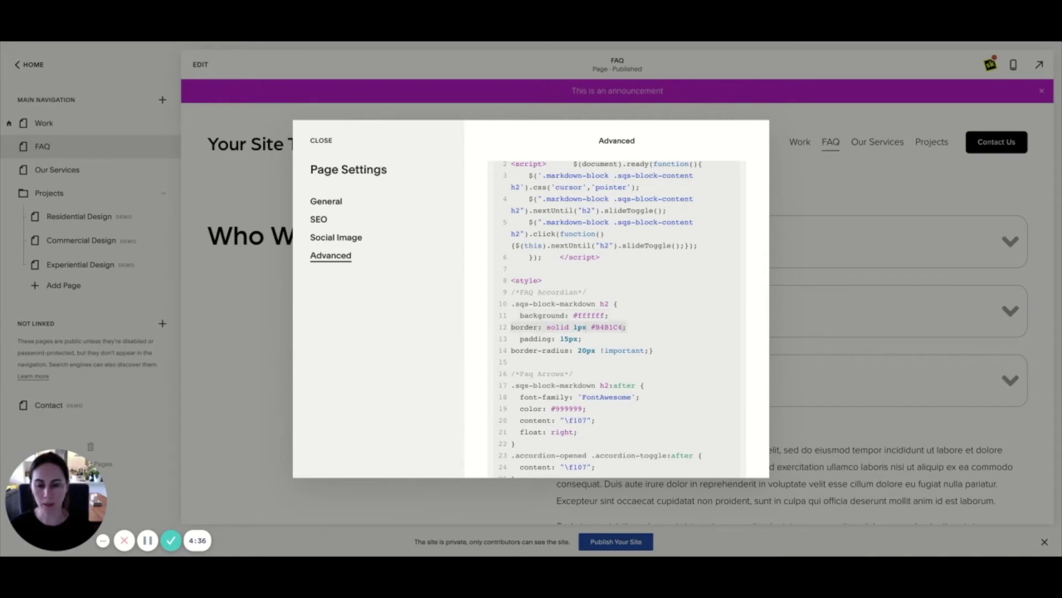
drag(626, 327, 591, 327)
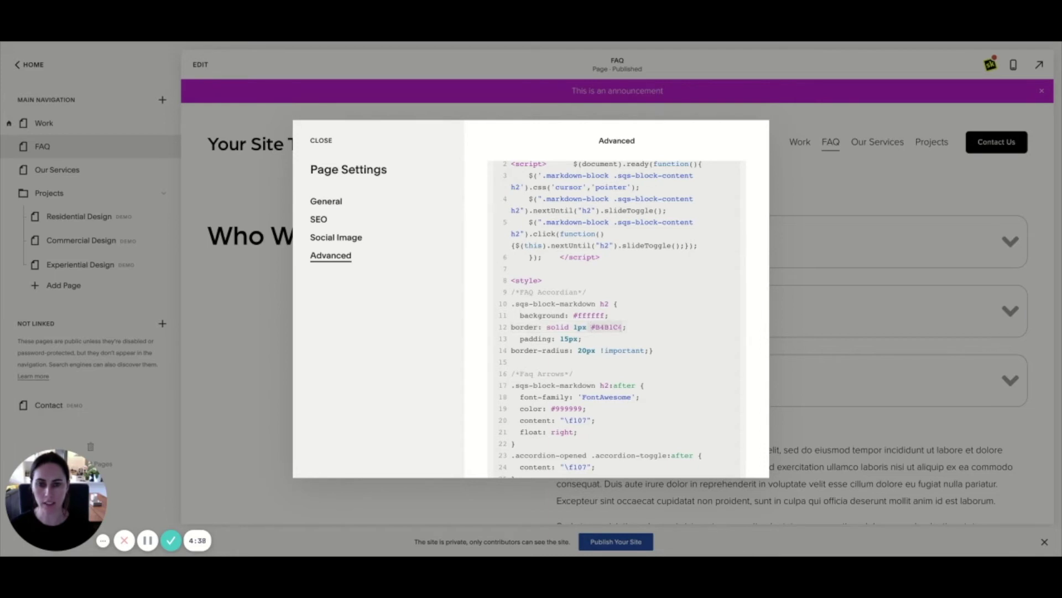
drag(520, 339, 577, 339)
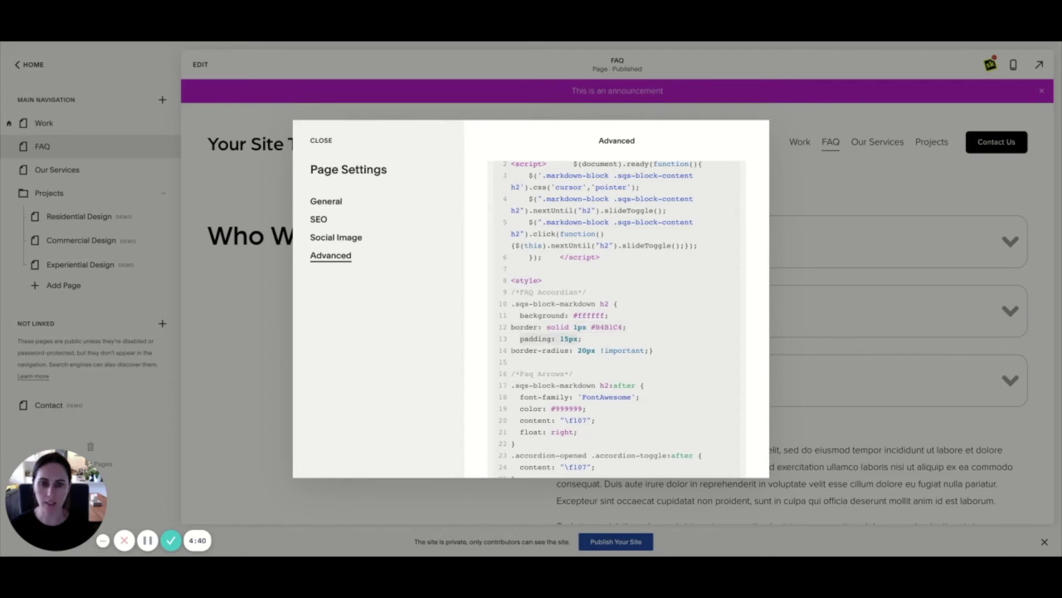
drag(511, 350, 647, 350)
- Set border-radius to 0px and the border to 10px solid #000000, then save
click(609, 351)
key(BackSpace)
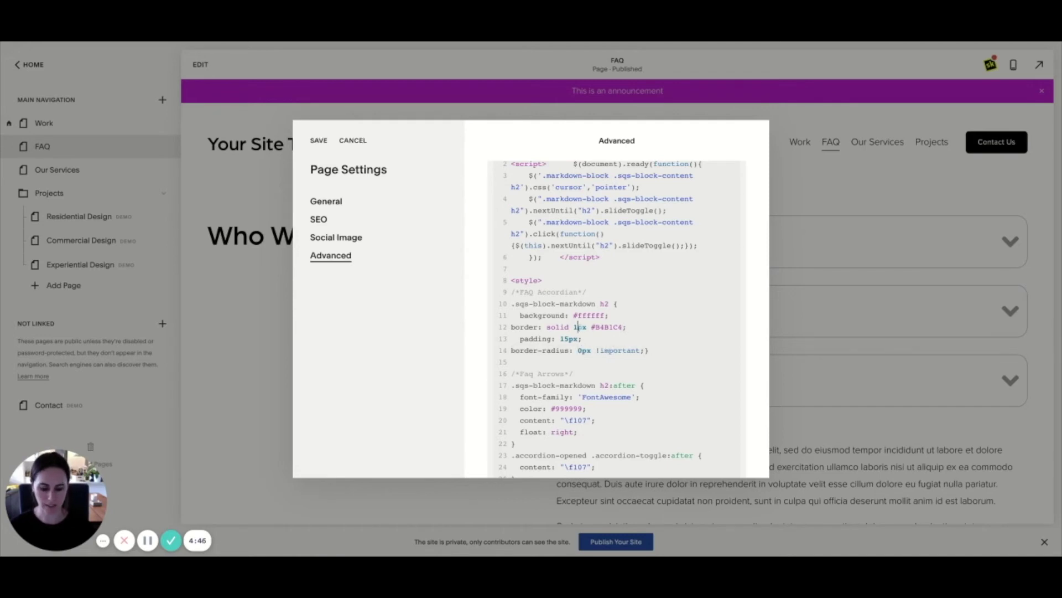
click(579, 327)
text(0px #)
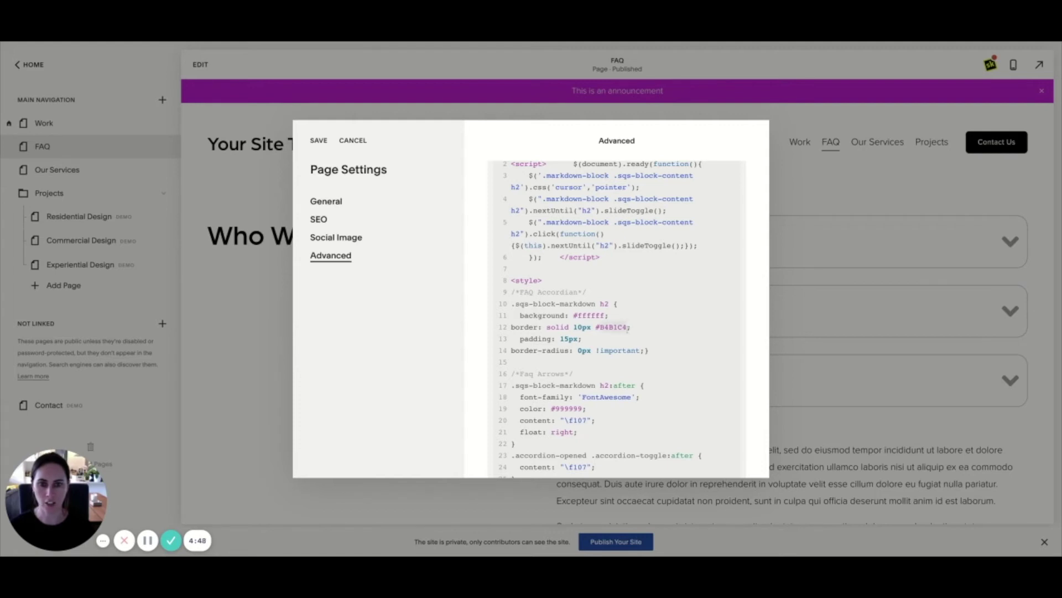
text(000000)
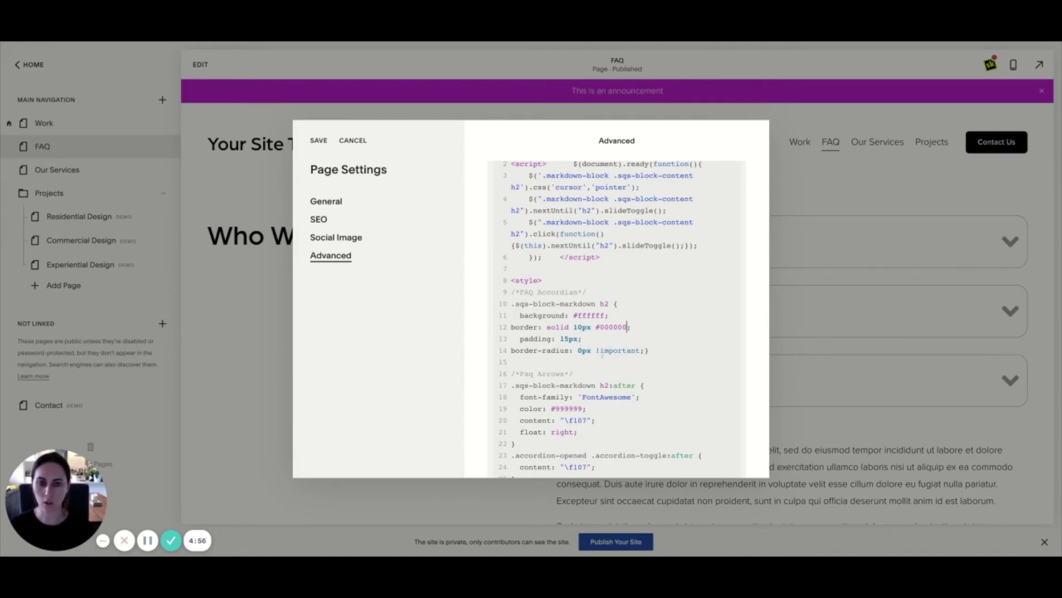
scroll(602, 355, down, 1)
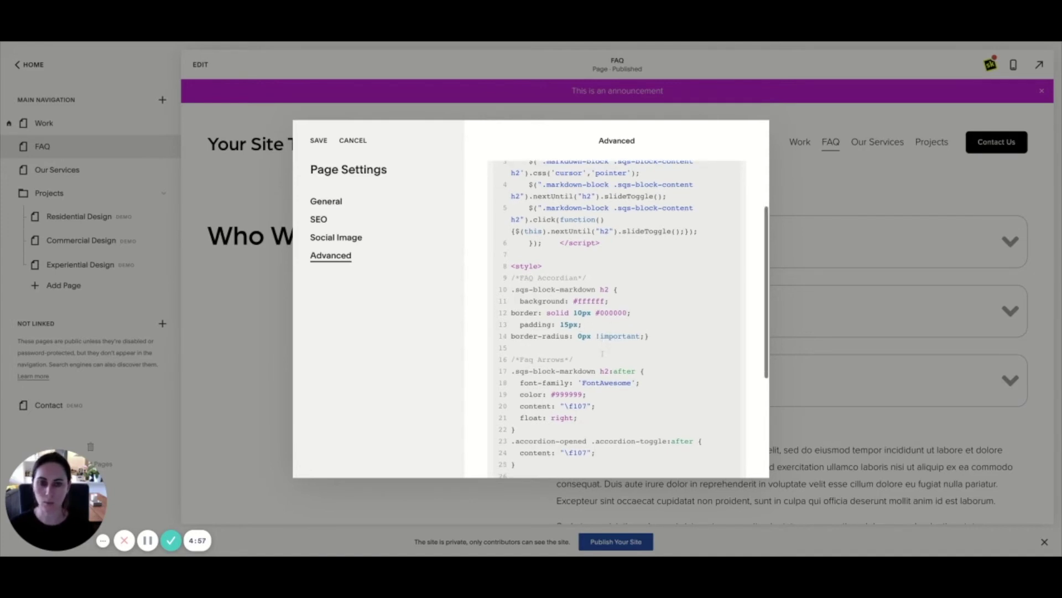
click(318, 141)
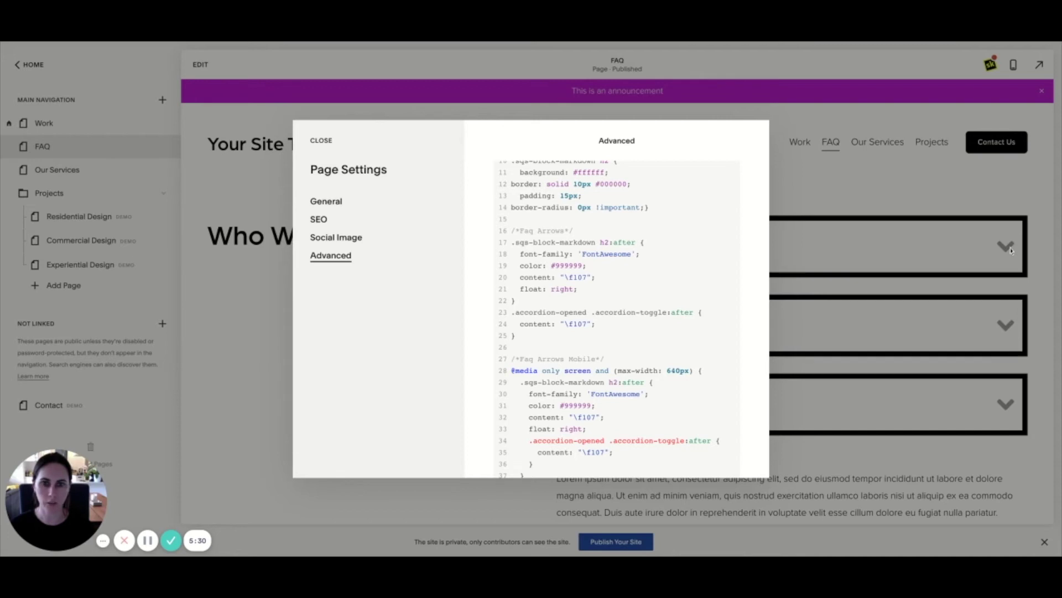
- Review the \f107 arrow icon codes on CSS lines 20, 24 and 32, then close Page Settings
click(585, 278)
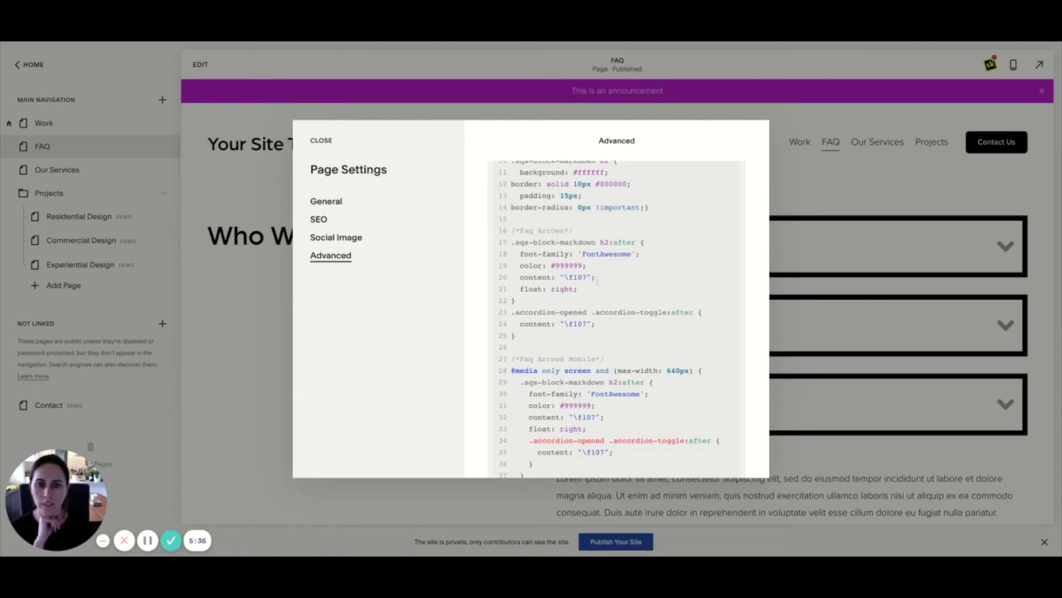
double_click(588, 277)
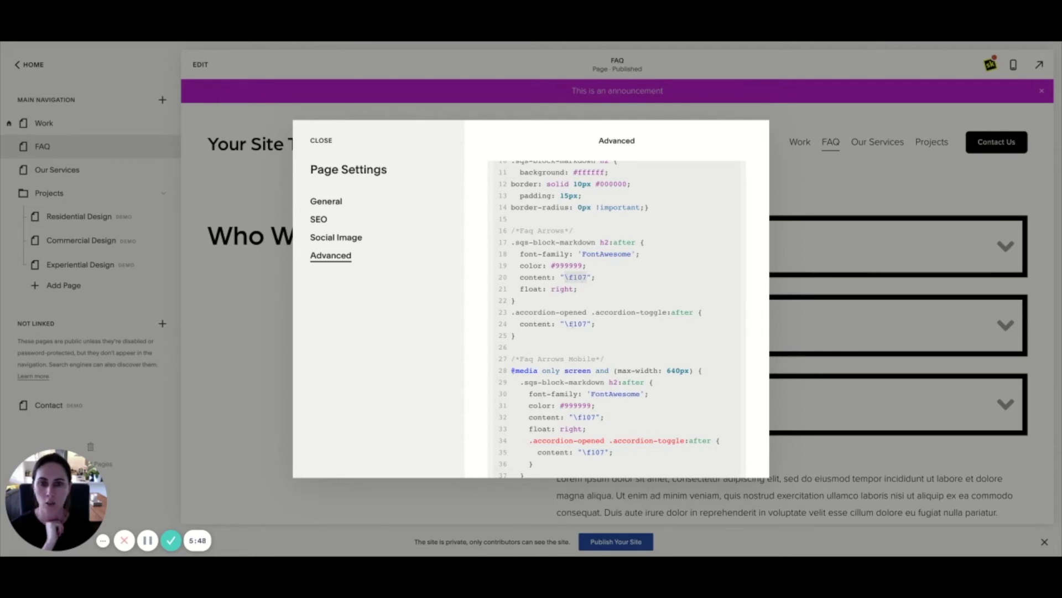
click(564, 324)
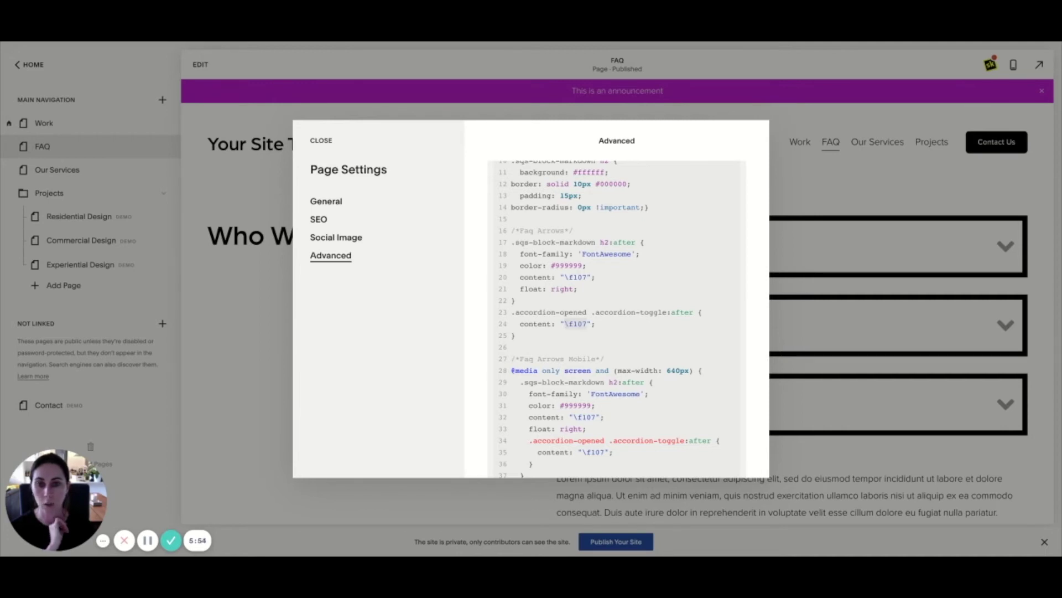
click(565, 277)
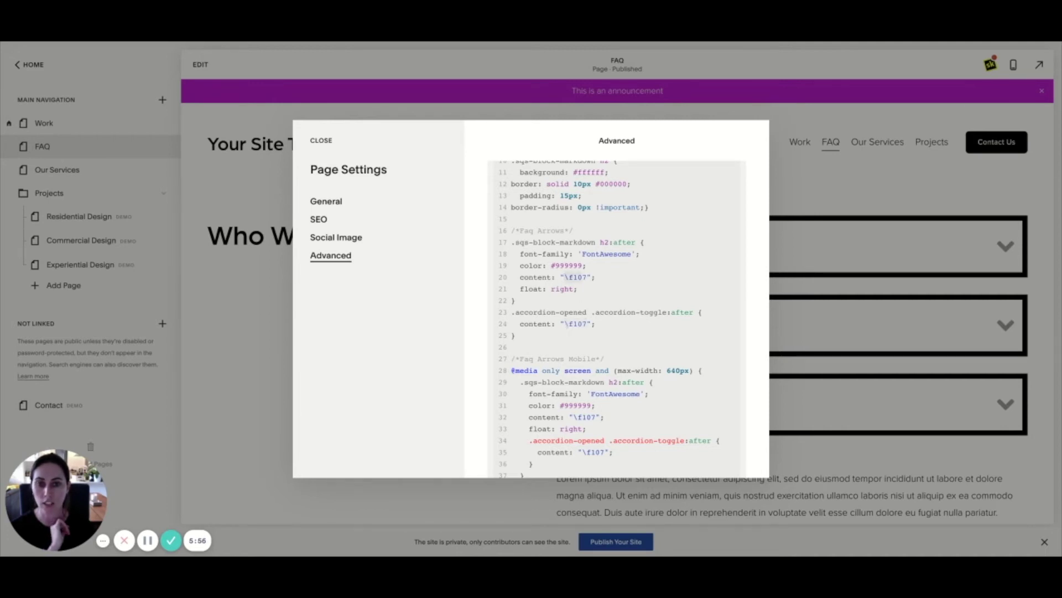
click(565, 324)
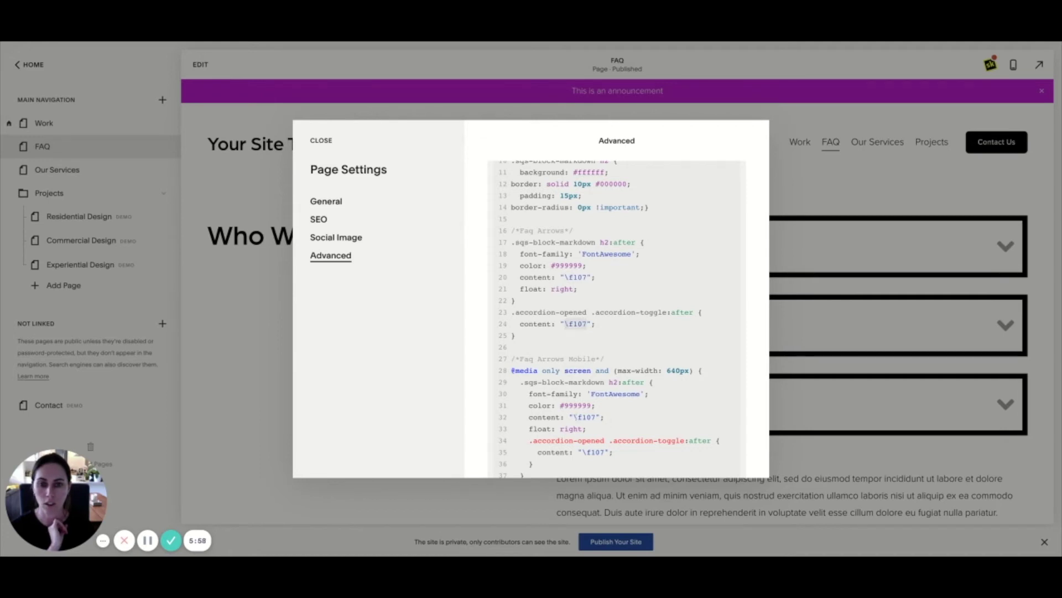
click(575, 417)
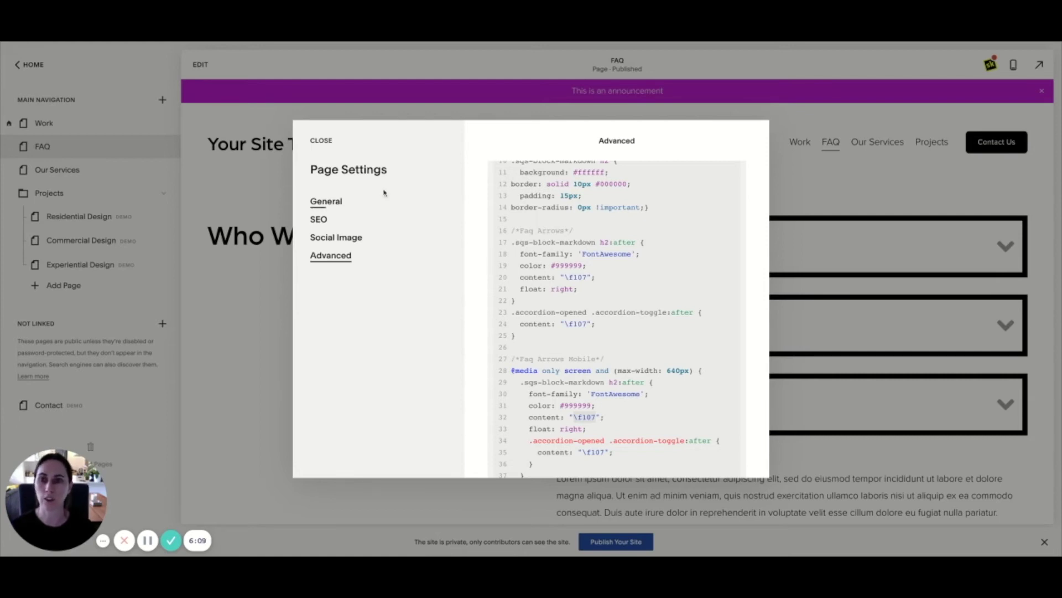
click(327, 145)
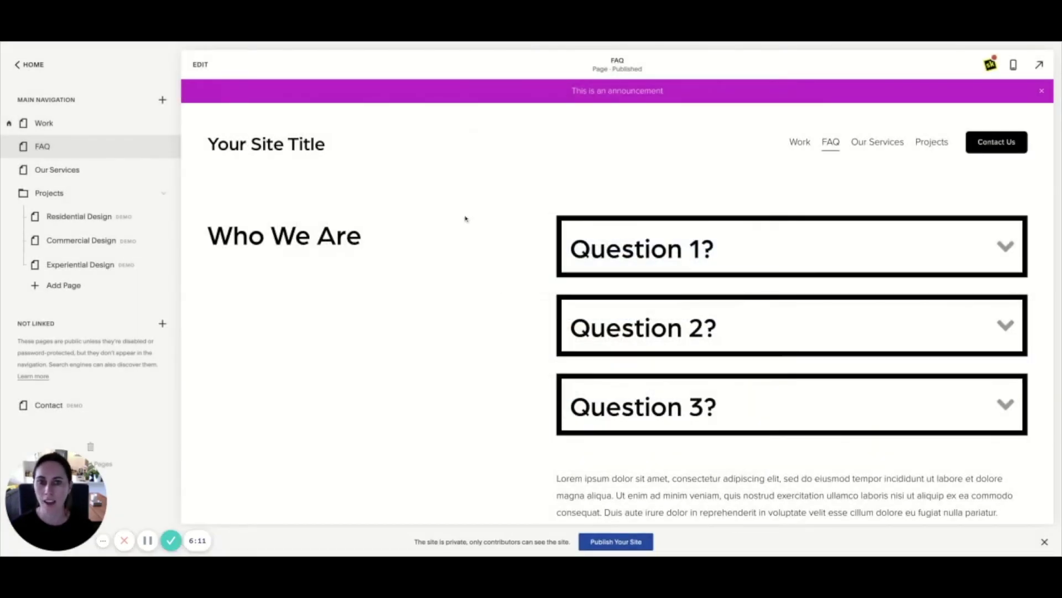
- Expand and collapse Questions 1, 2 and 3 on the FAQ page to reveal their answers
click(923, 254)
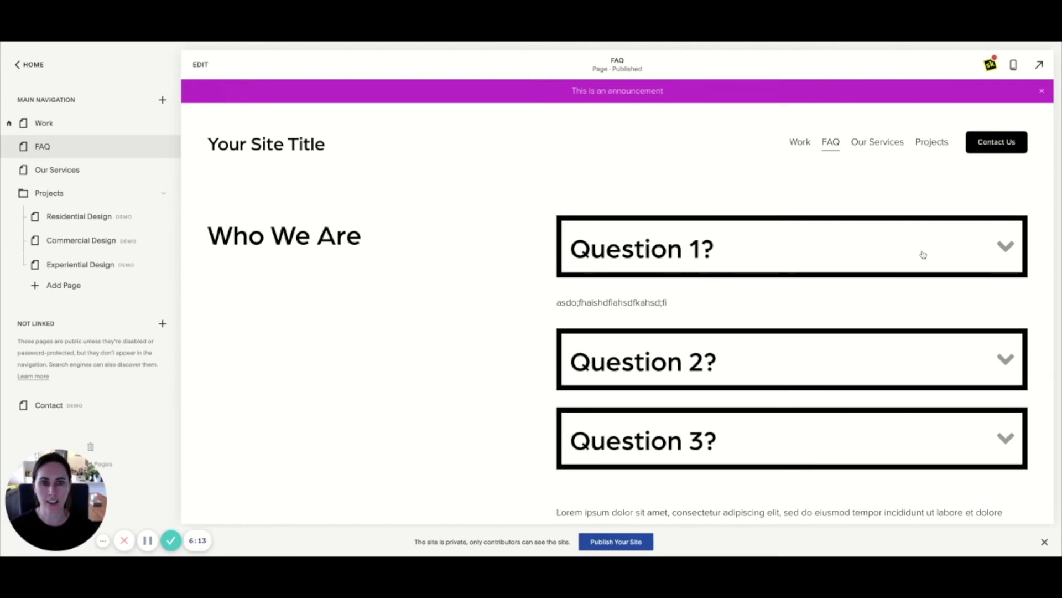
click(920, 254)
click(878, 327)
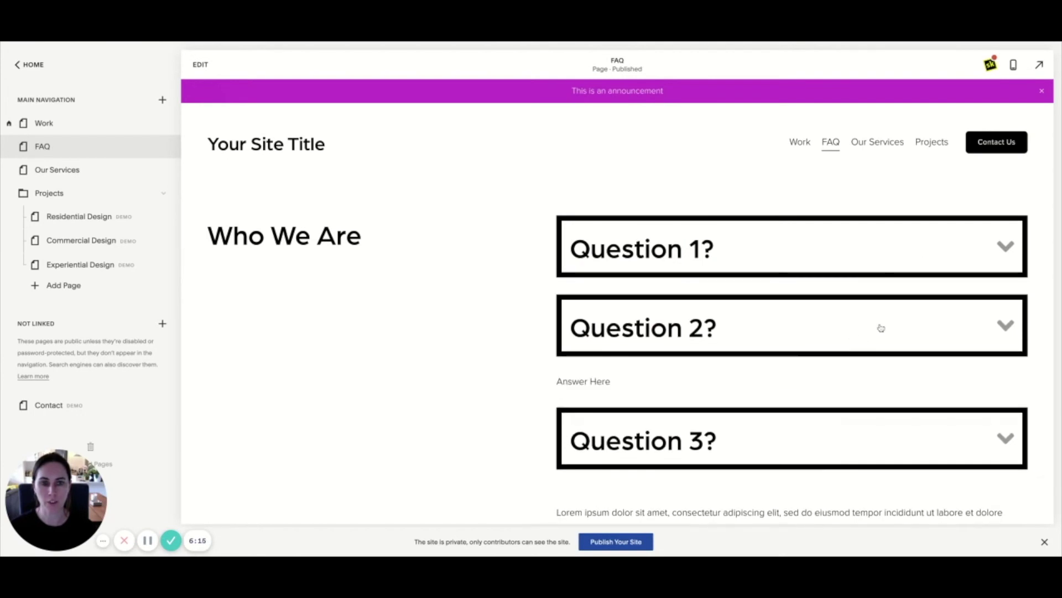
scroll(710, 253, down, 3)
click(794, 296)
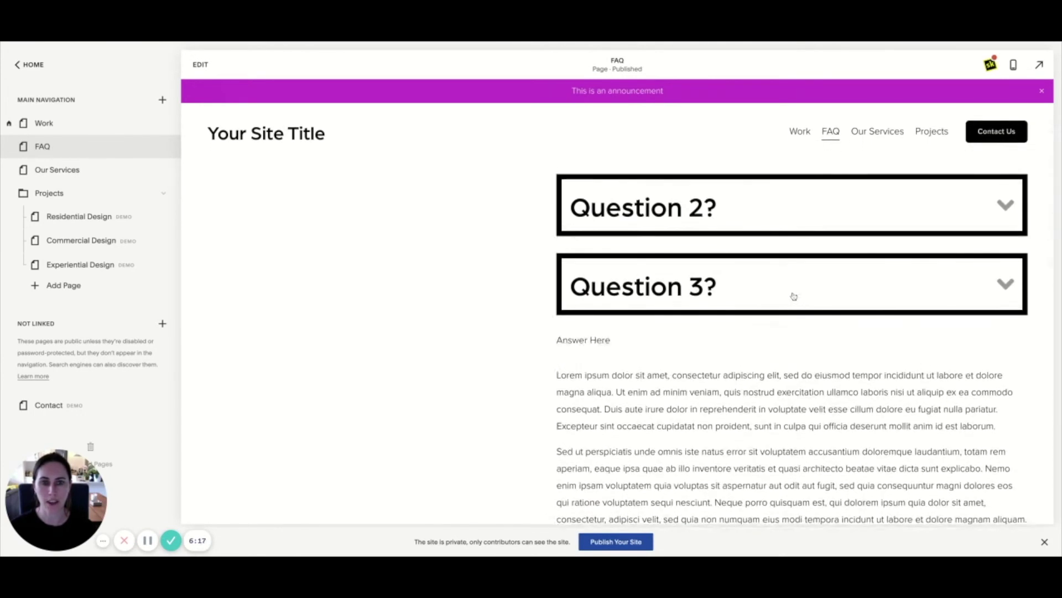
click(793, 296)
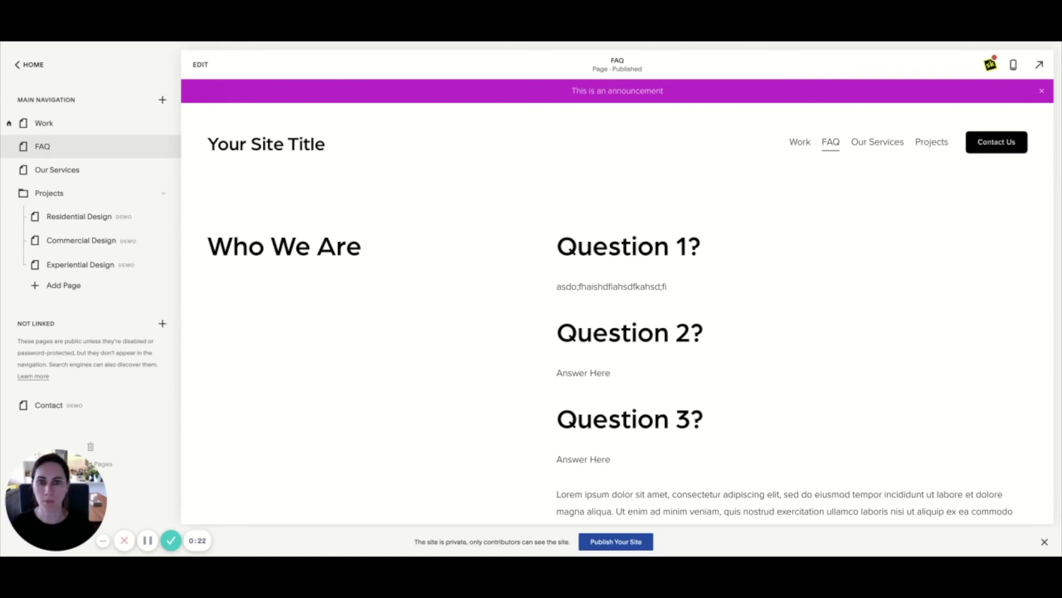
- Paste the jQuery accordion script below the existing code in the site-wide Header code injection and save
click(34, 65)
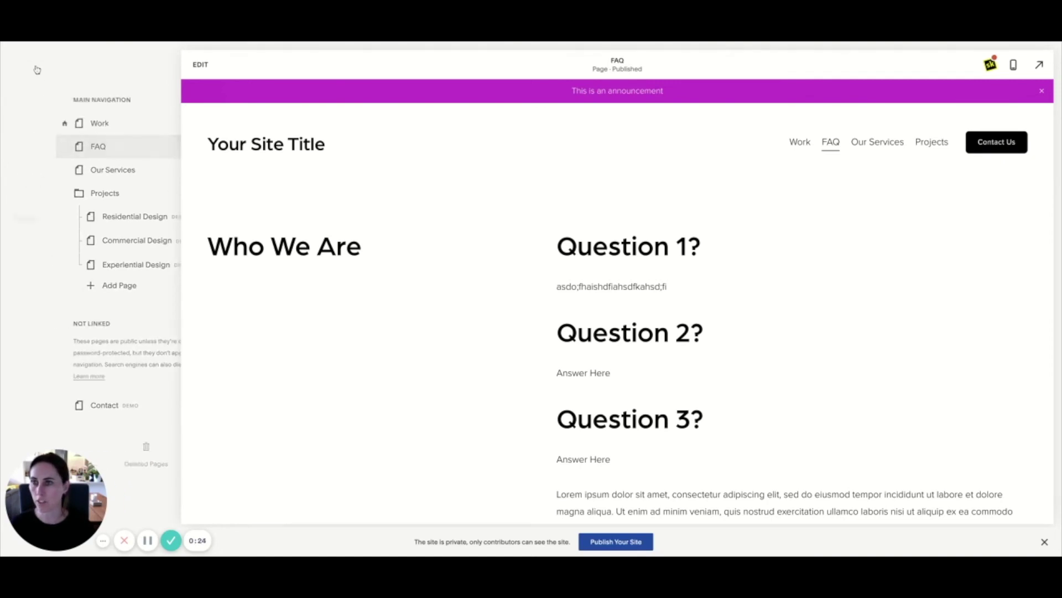
click(43, 288)
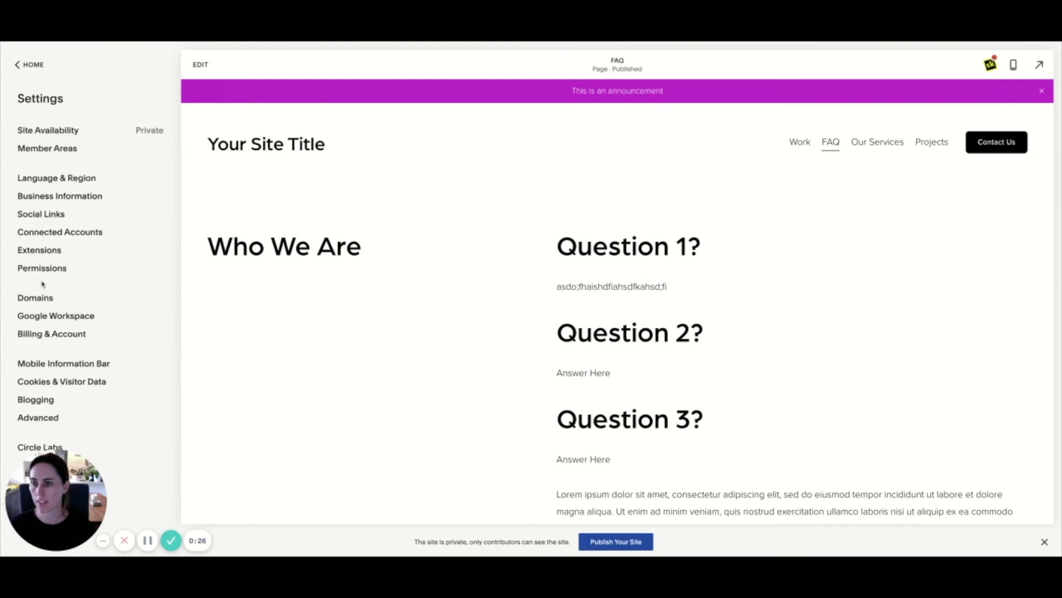
click(54, 423)
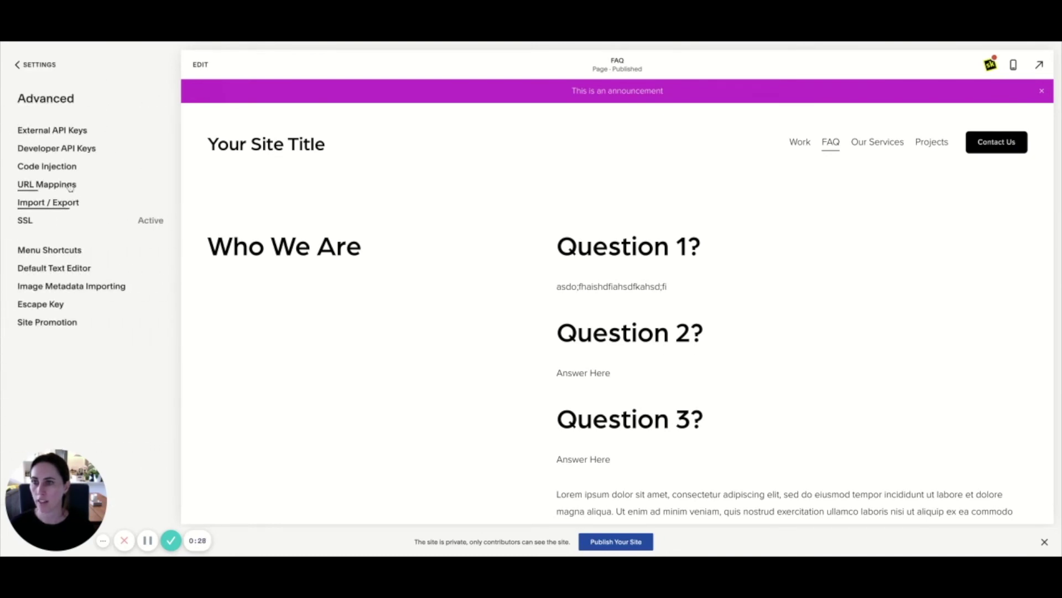
click(55, 167)
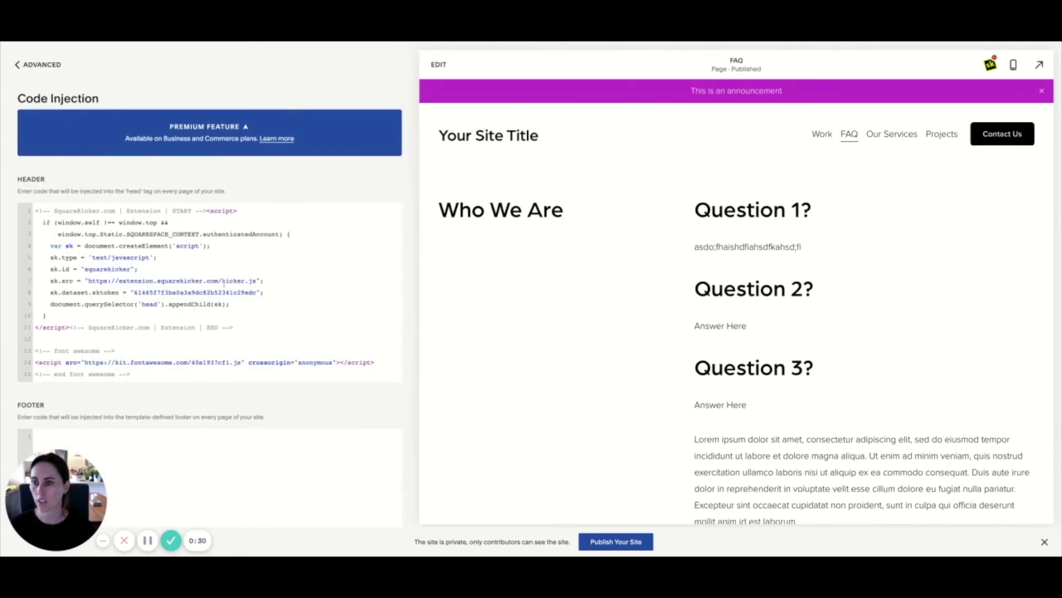
scroll(152, 361, down, 1)
key(Return)
key(Return)
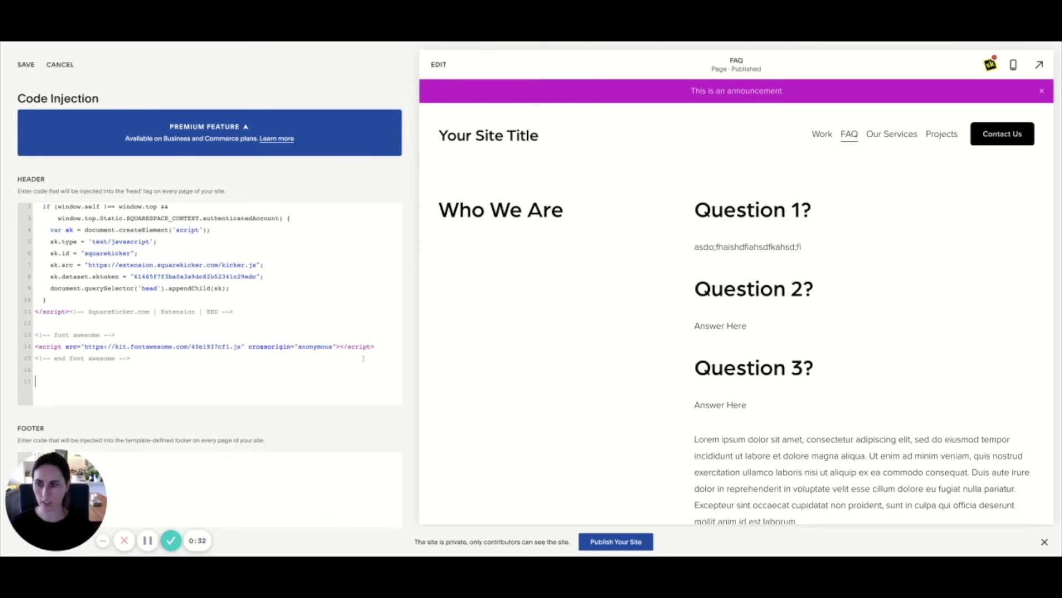
text(<script type="text/javascript" src="//ajax.googleapis.com/ajax/libs/jquery/1/jquery.min.js"></script> <script>      $(document).ready(function(){     $('.markdown-block .sqs-block-content h3').css('cursor','pointer');     $(".markdown-block .sqs-block-content h3").nextUntil("h3").slideToggle();     $(".markdown-block .sqs-block-content h3").click(function() {$(this).nextUntil("h3").slideToggle();});}); </script>)
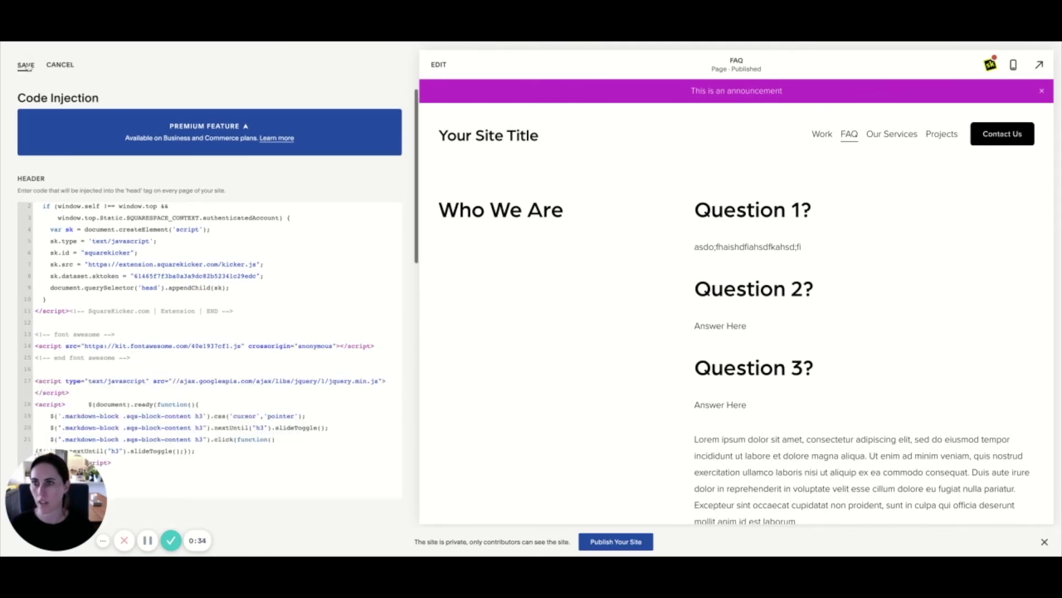
click(26, 64)
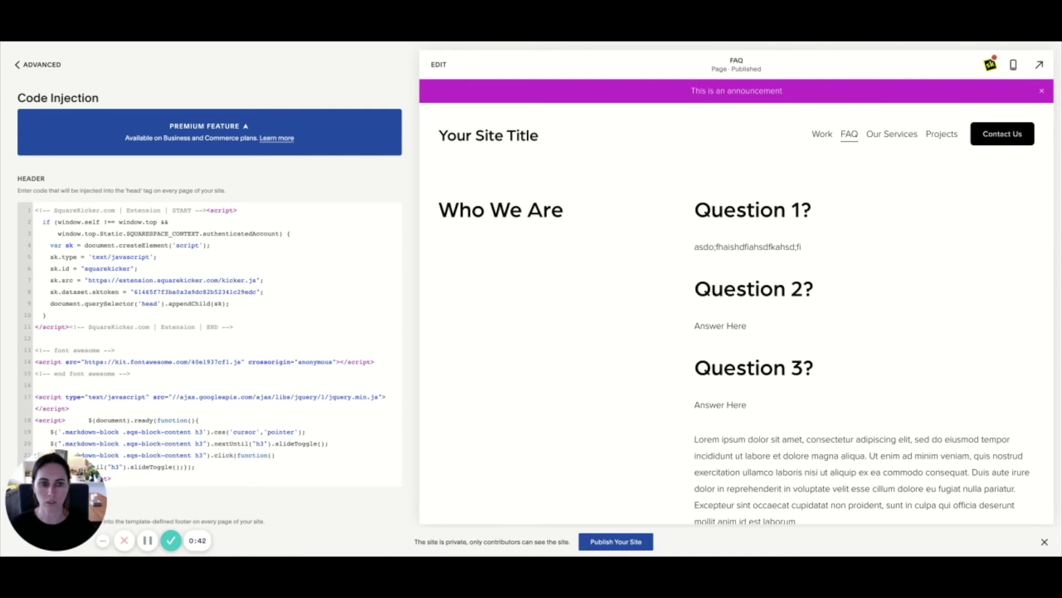
- Paste the FAQ accordion CSS into the Design > Custom CSS editor
click(40, 64)
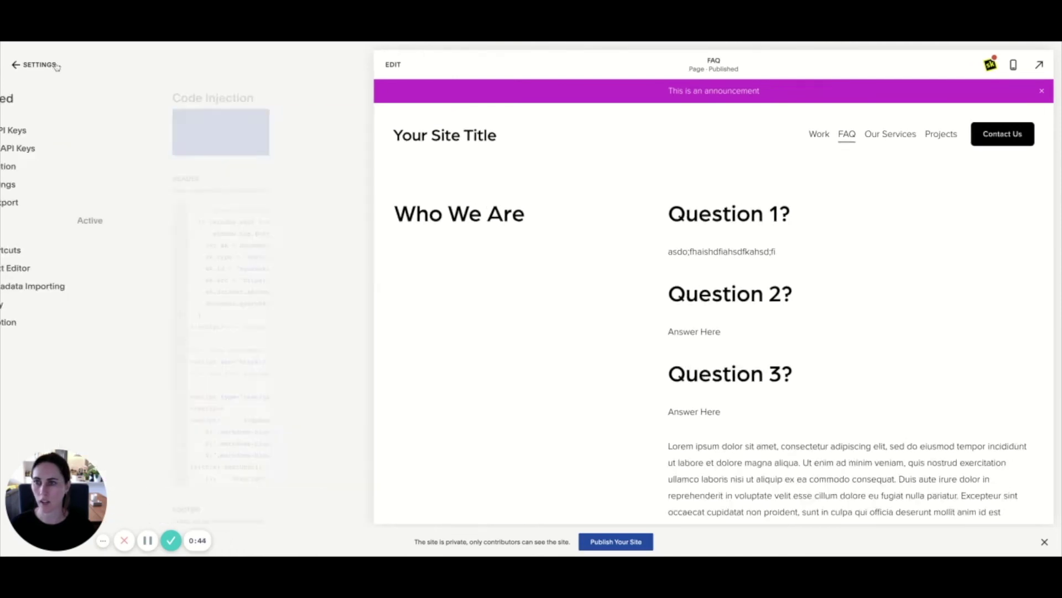
click(40, 64)
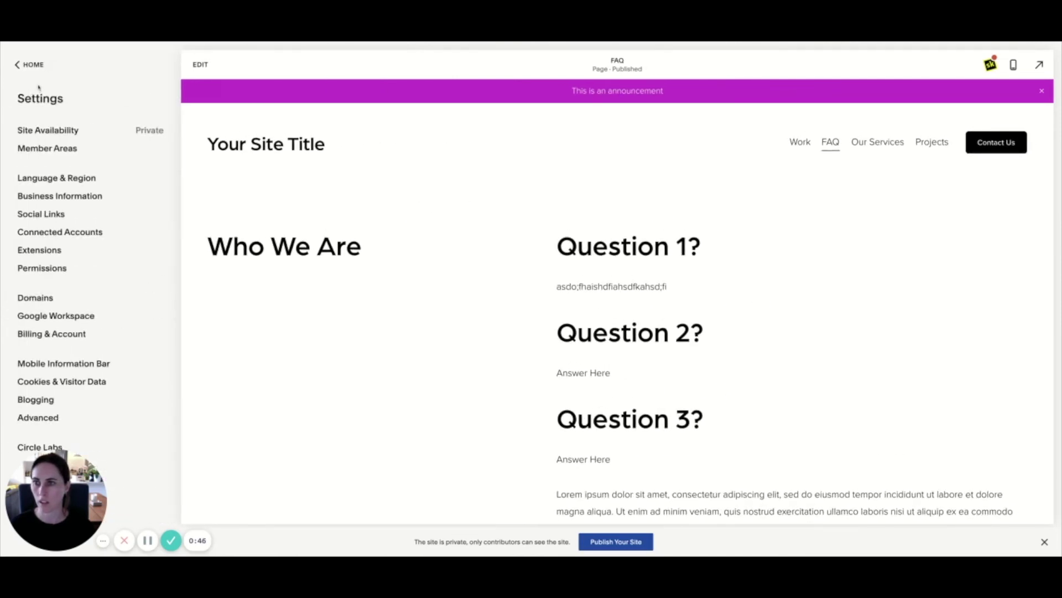
click(32, 70)
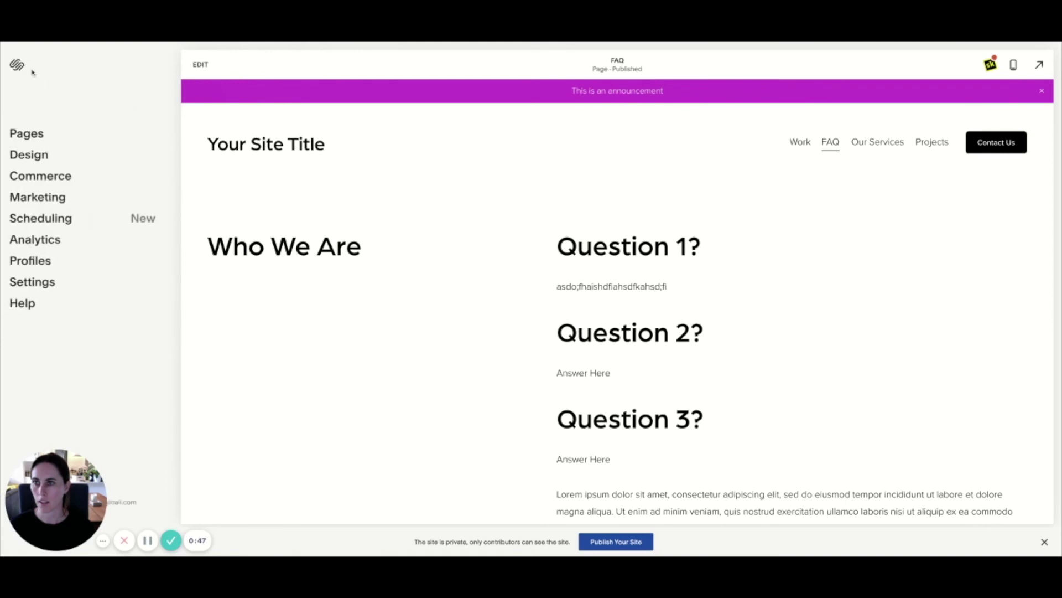
click(29, 154)
click(66, 388)
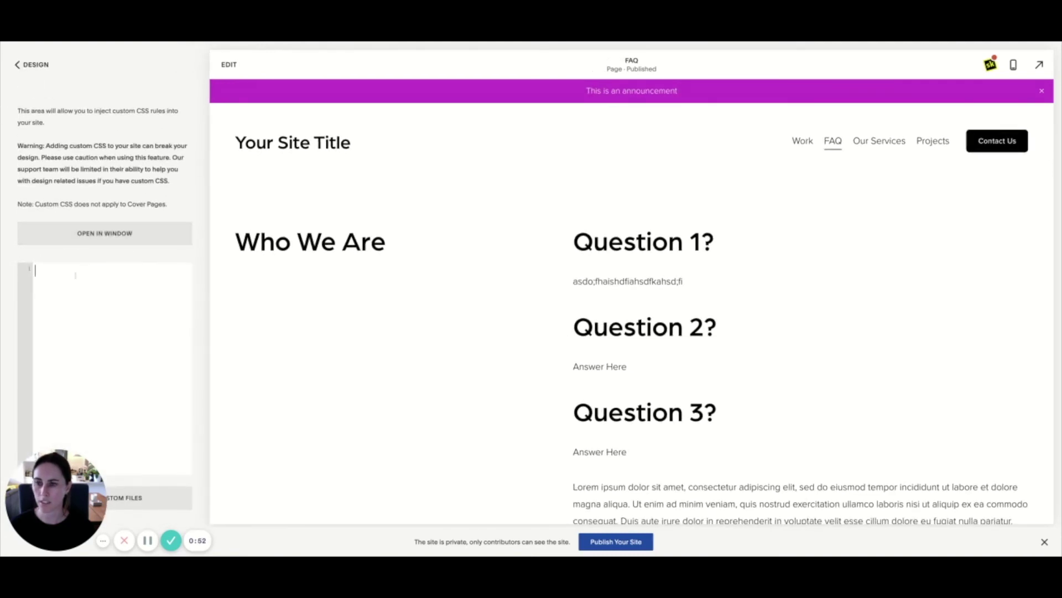
key(ctrl+v)
- Delete the opening <style> and closing </style> tags from the pasted CSS
scroll(77, 275, up, 5)
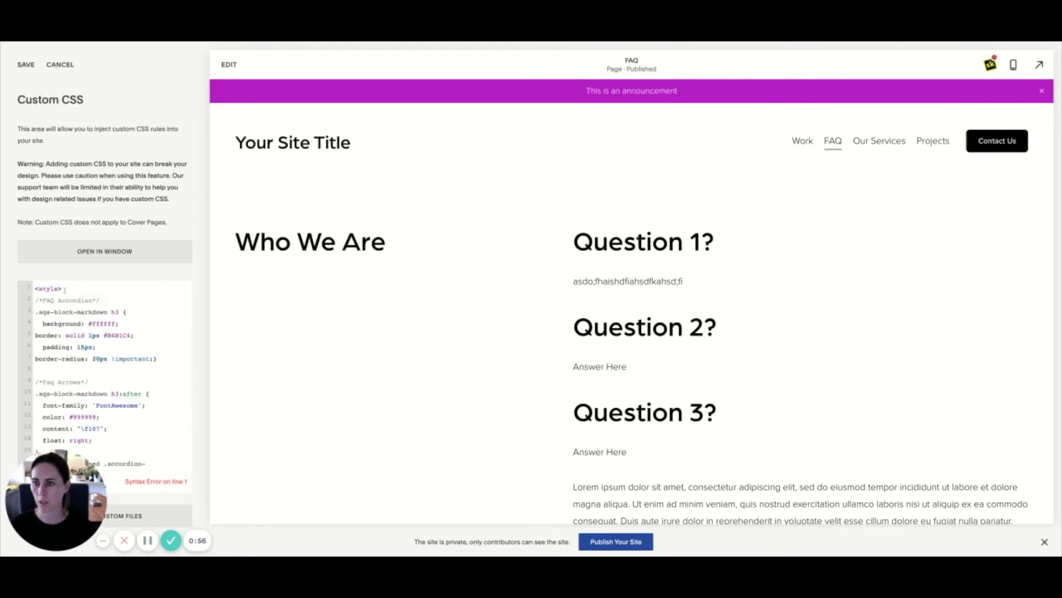
drag(60, 289, 28, 293)
key(BackSpace)
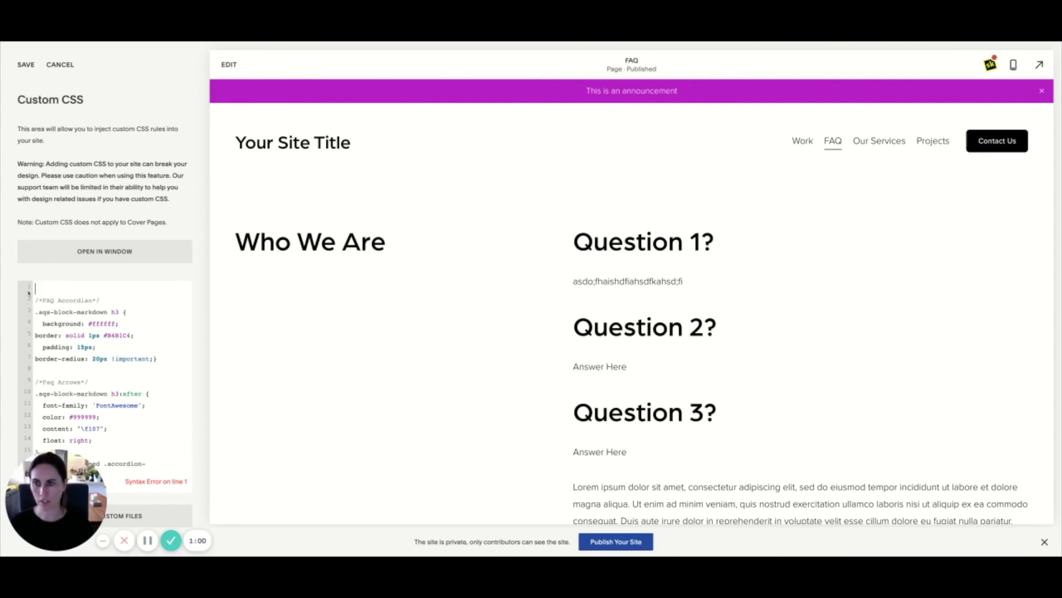
key(BackSpace)
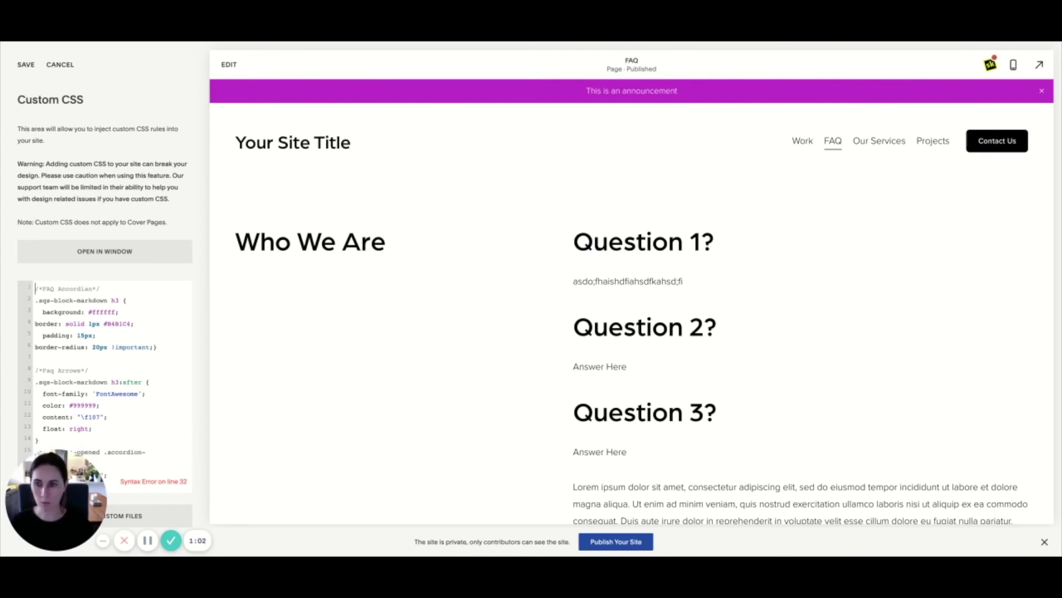
scroll(100, 441, down, 3)
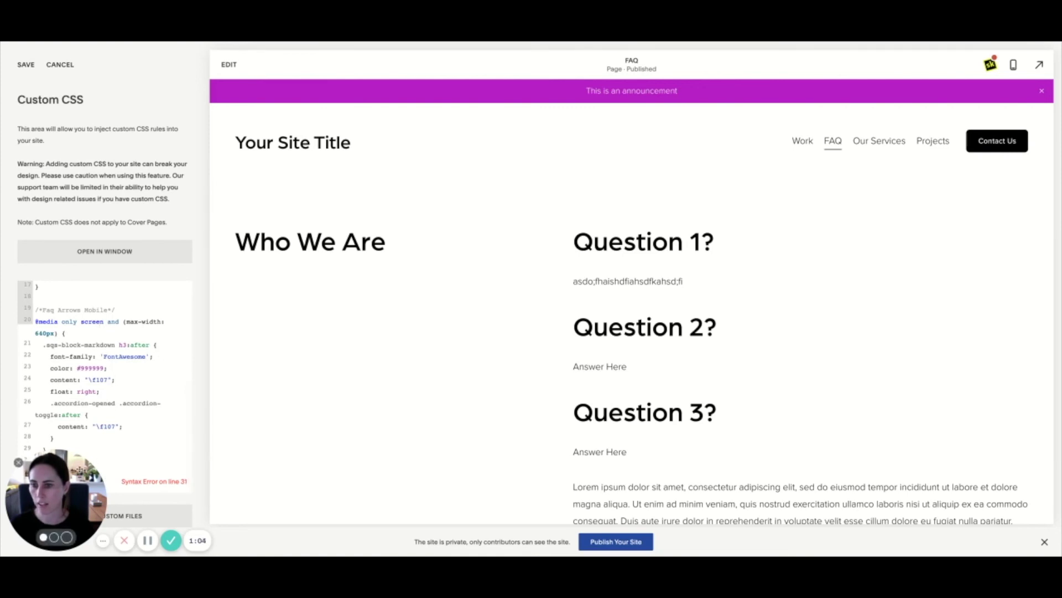
drag(83, 470, 105, 187)
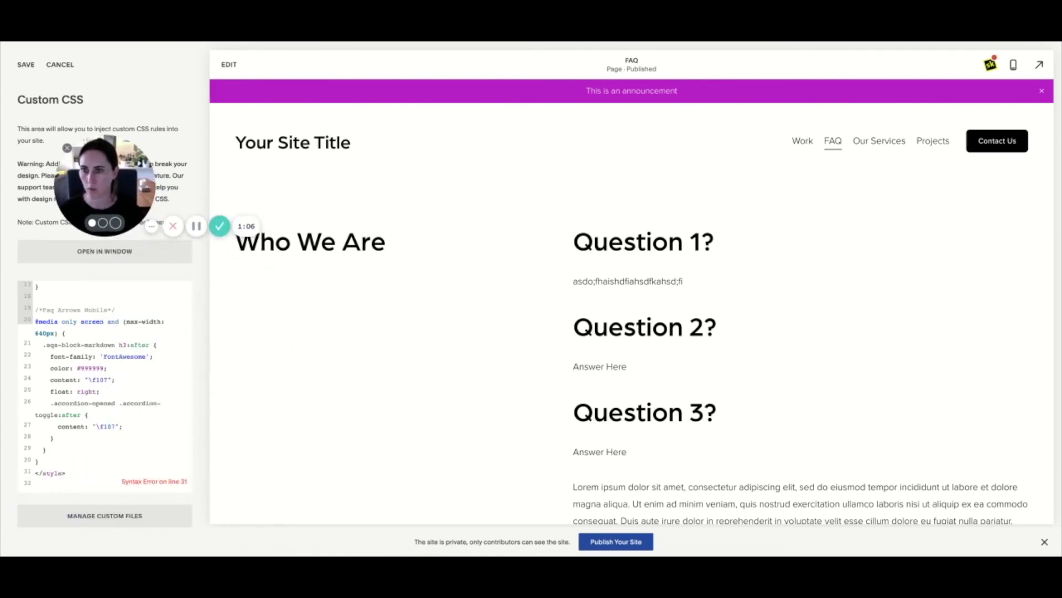
drag(82, 474, 27, 474)
key(BackSpace)
key(BackSpace)
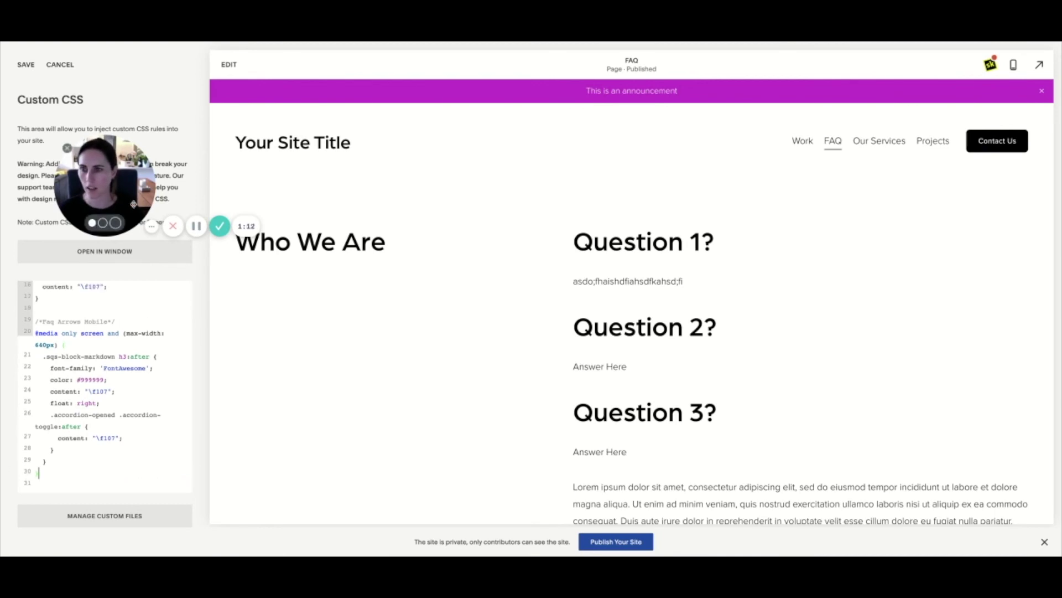
drag(105, 186, 195, 477)
scroll(131, 352, up, 5)
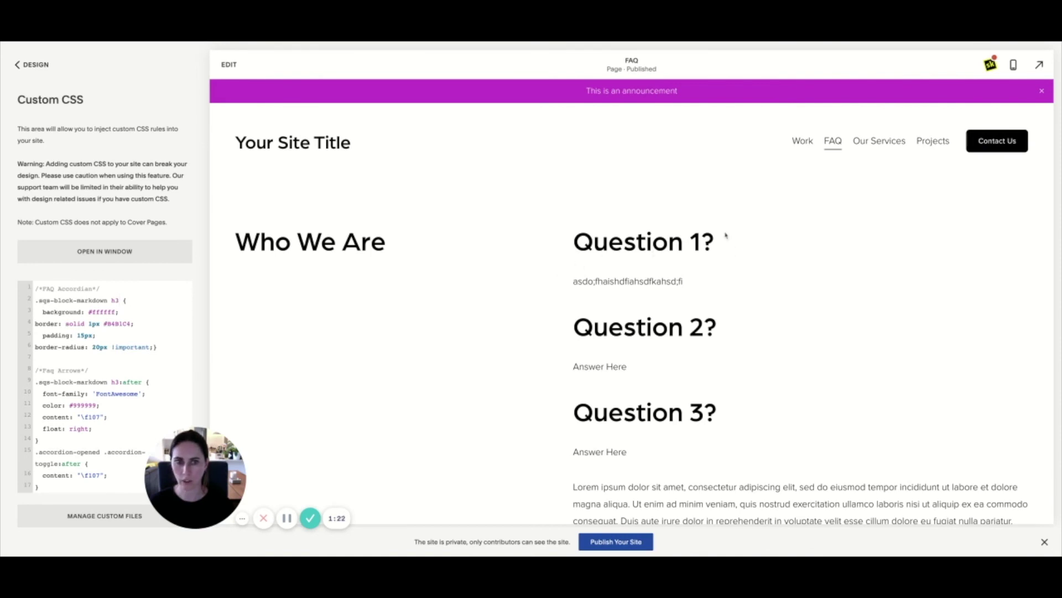
click(229, 64)
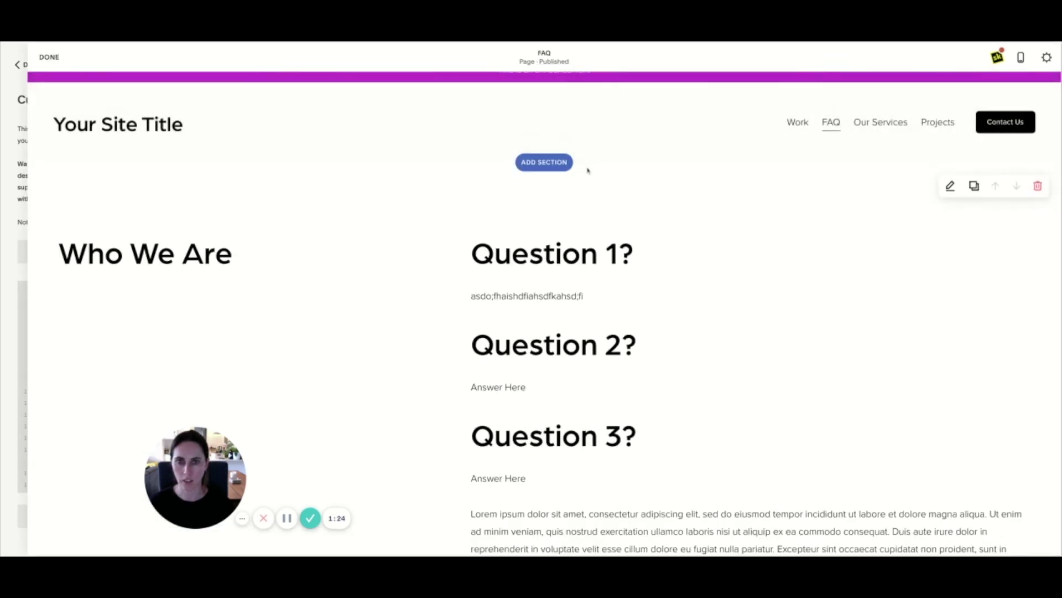
- Turn the Markdown block's ## questions into ### headings, apply the change and save the page
click(642, 272)
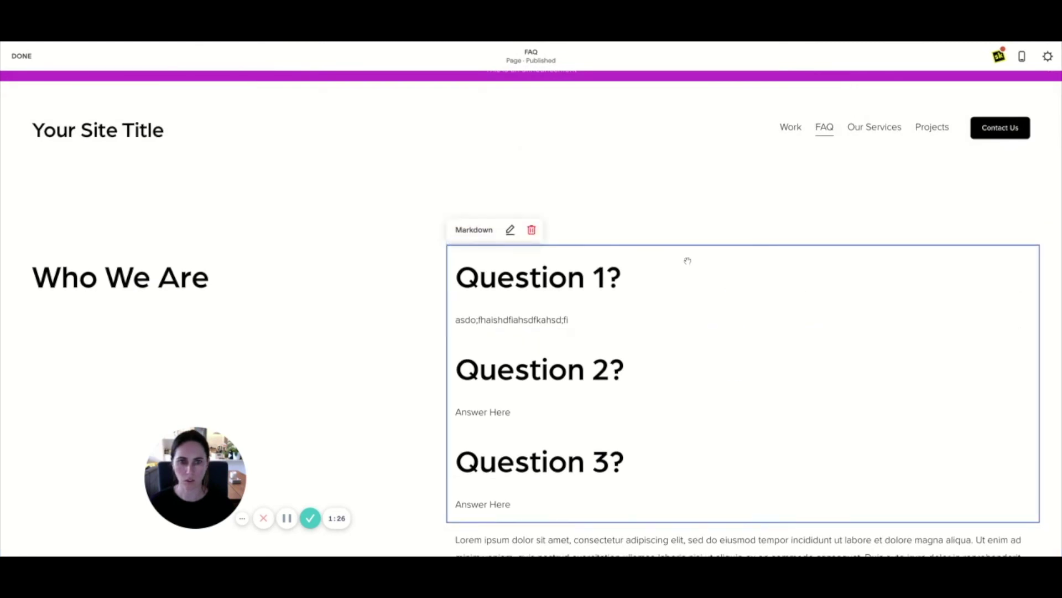
click(510, 231)
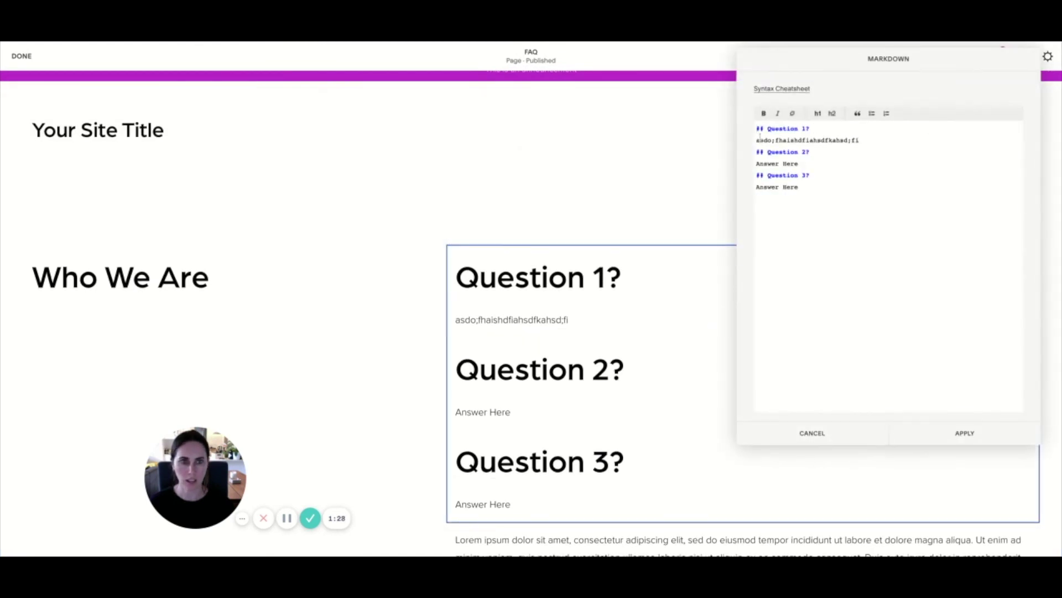
text(#)
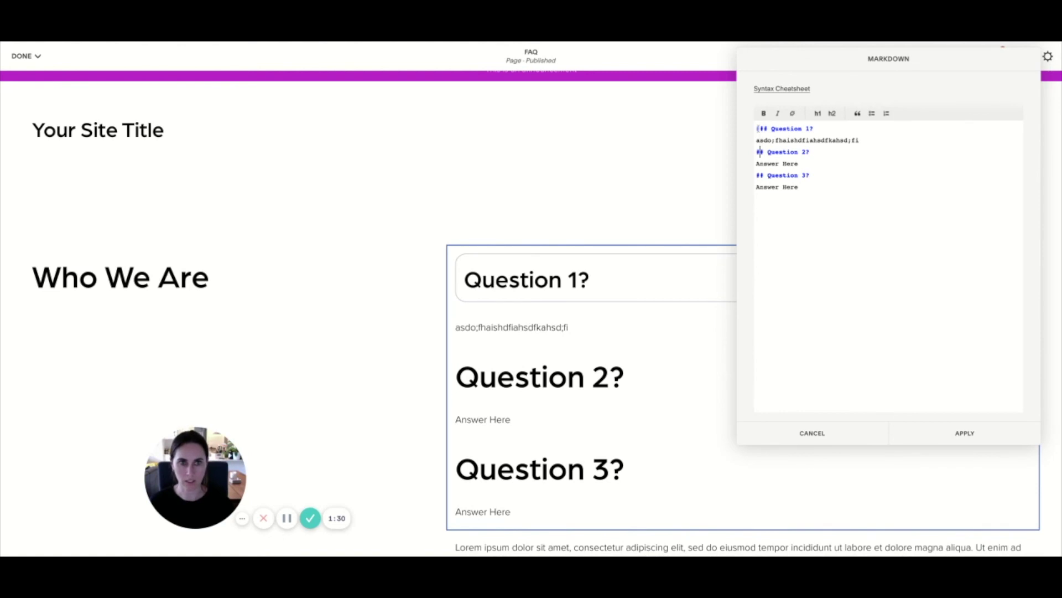
click(757, 151)
text(#)
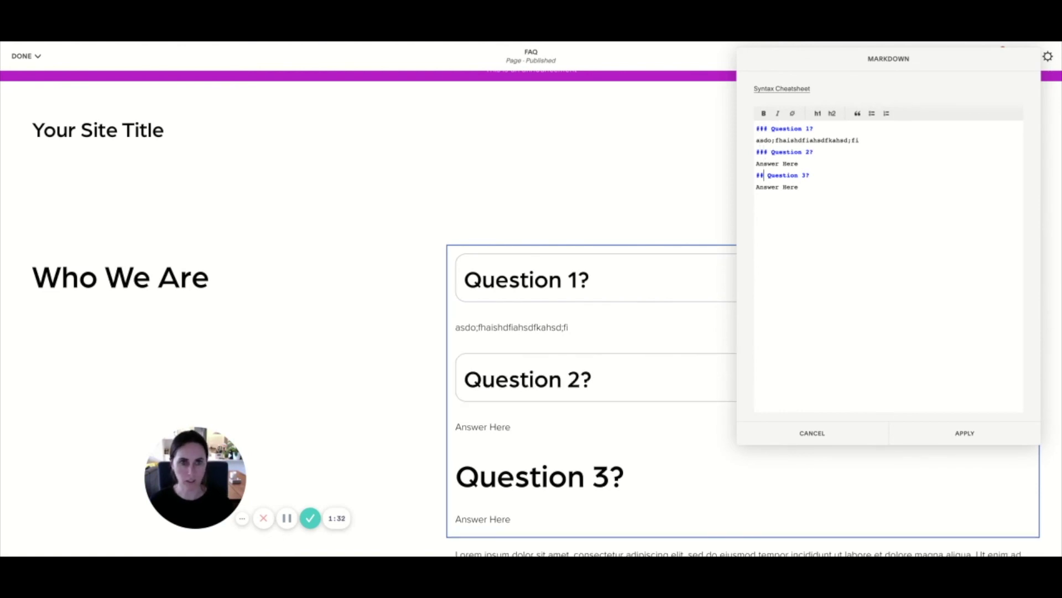
text(#)
click(983, 432)
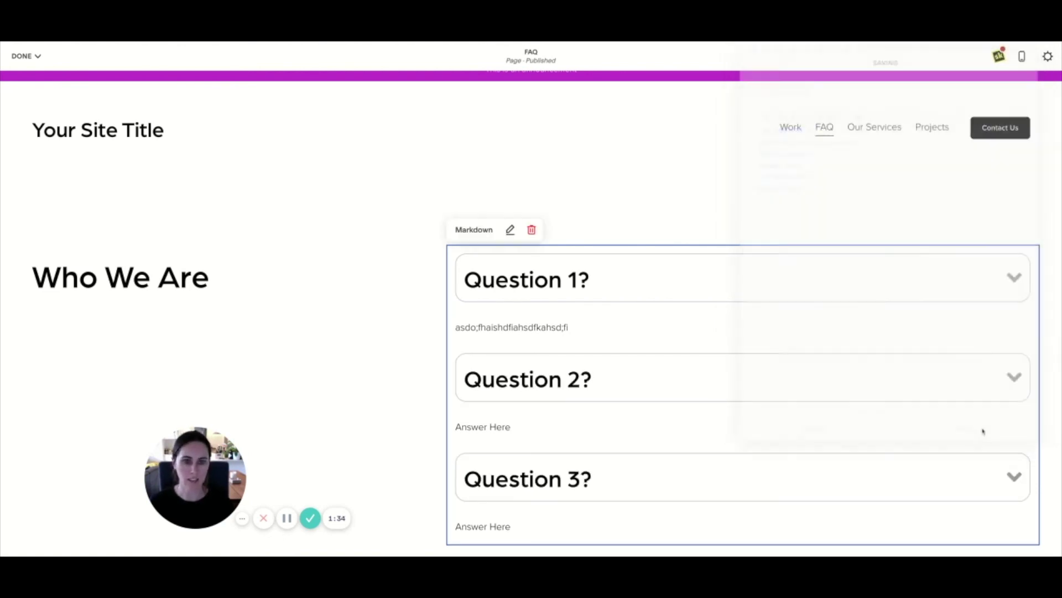
click(31, 57)
click(31, 77)
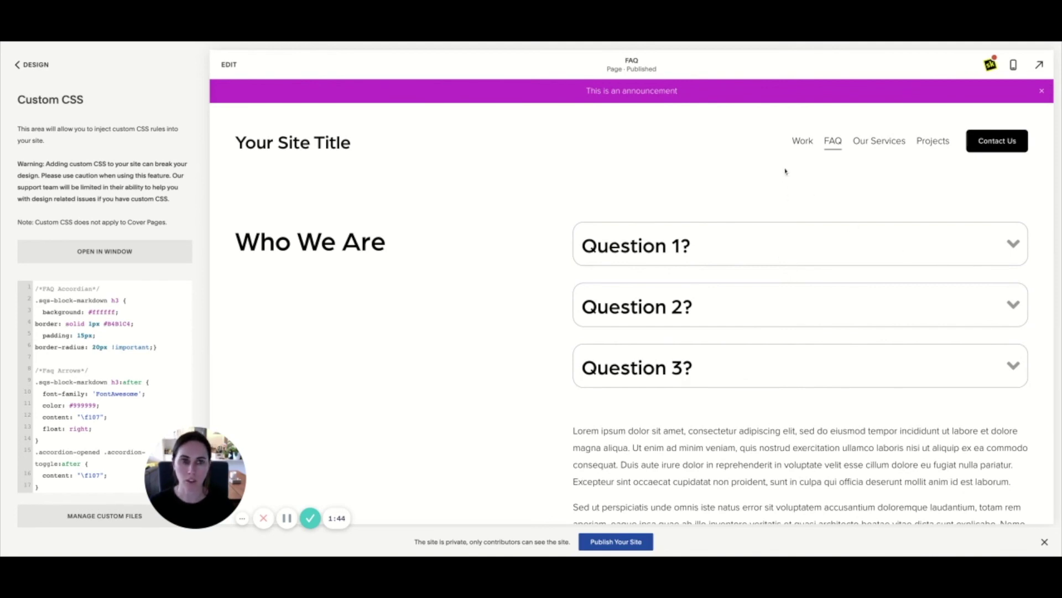
- Open the Question 1 accordion box so its answer appears below it
mouse_move(935, 144)
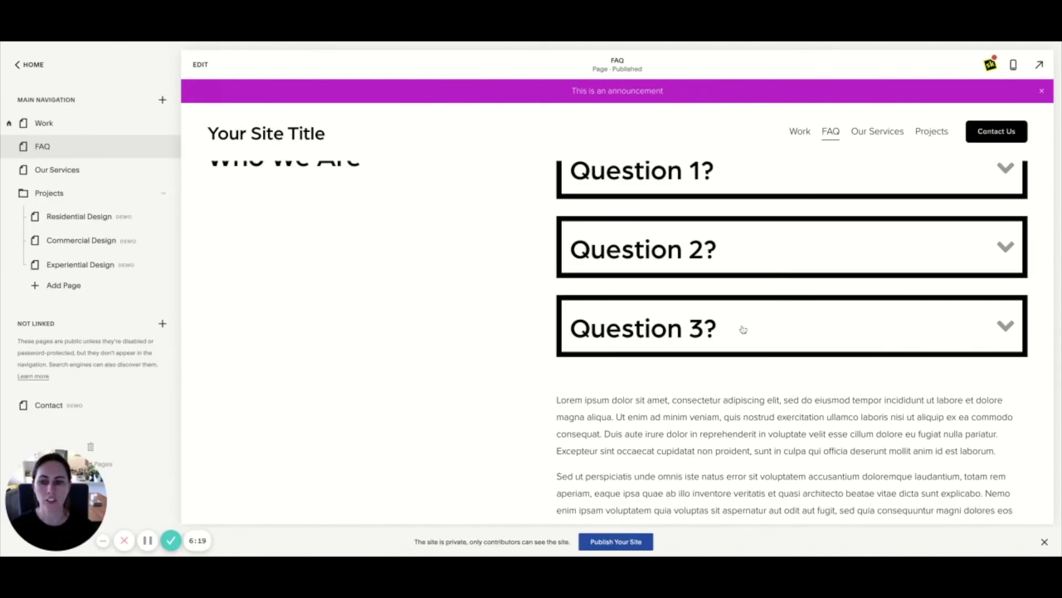
scroll(742, 330, up, 2)
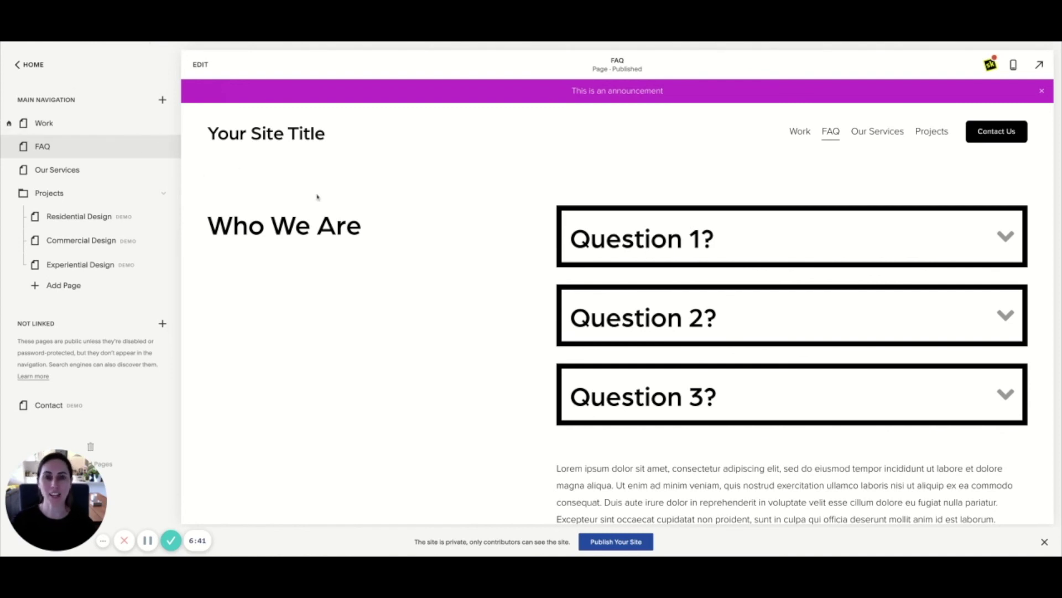
click(818, 242)
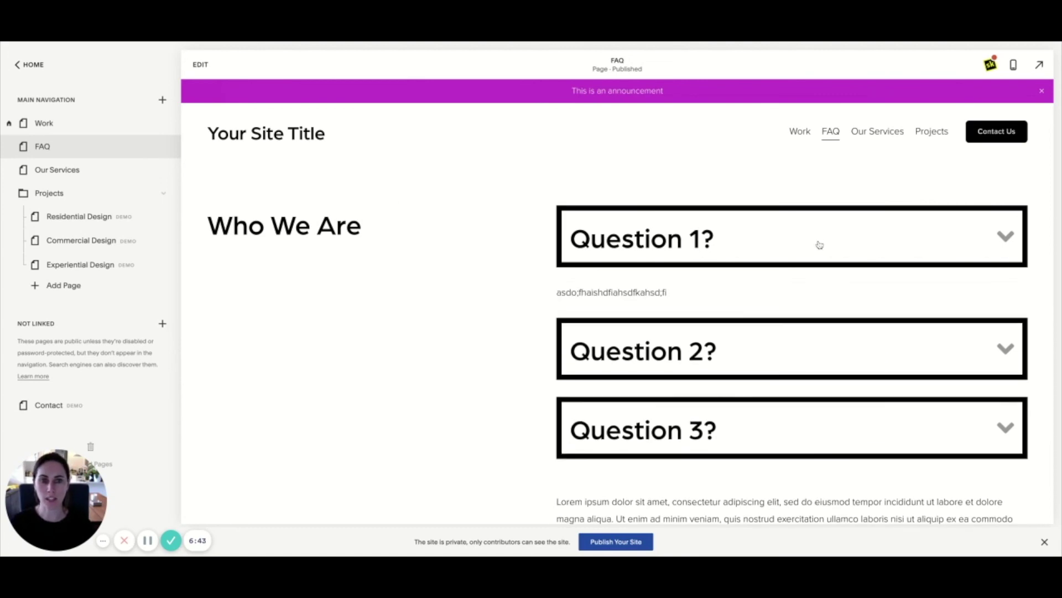